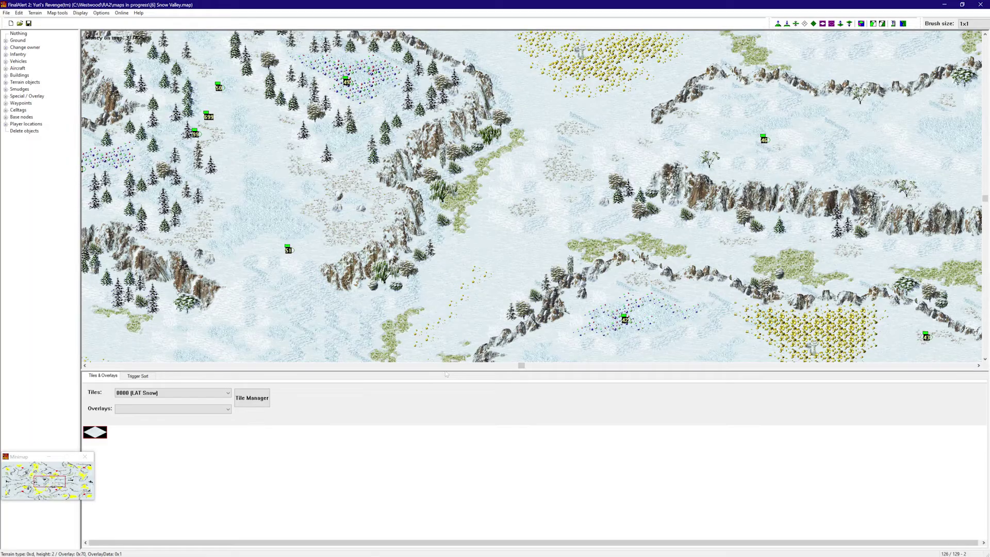
Enlarge the map display by shrinking the tile browser area and open the map's size and visible-area properties
drag(450, 369, 450, 422)
right_drag(504, 261, 868, 161)
right_drag(868, 161, 400, 124)
right_drag(400, 124, 270, 314)
right_drag(270, 314, 12, 67)
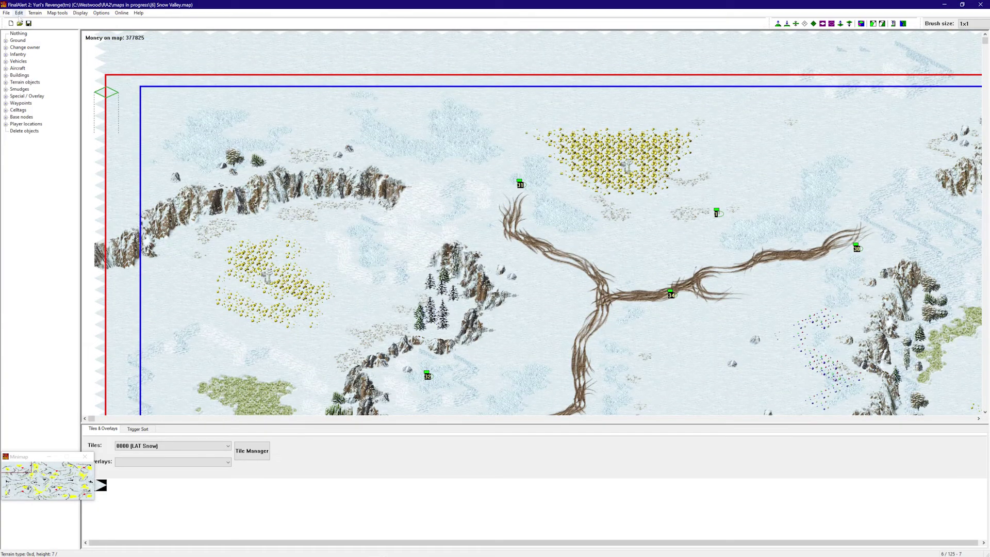
click(19, 13)
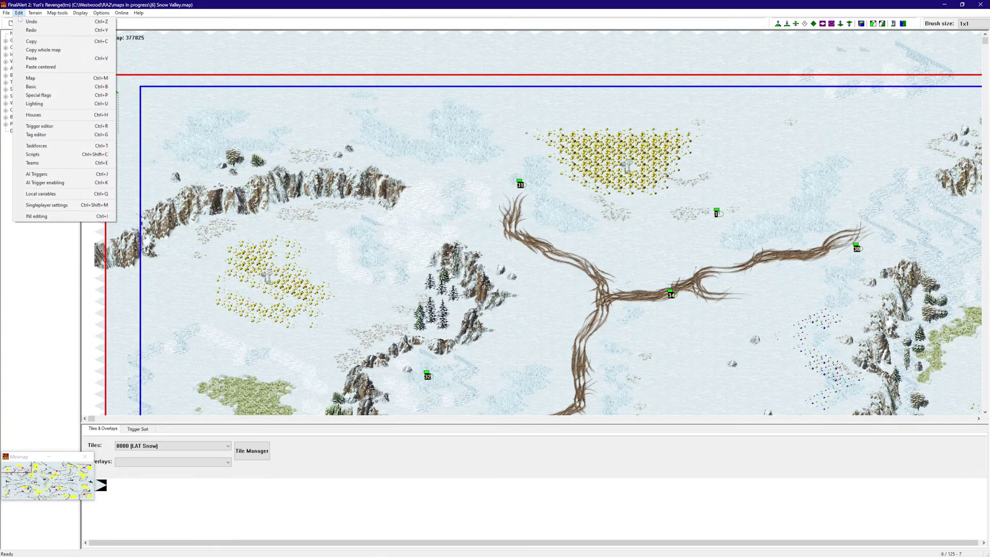
click(52, 78)
drag(459, 213, 295, 159)
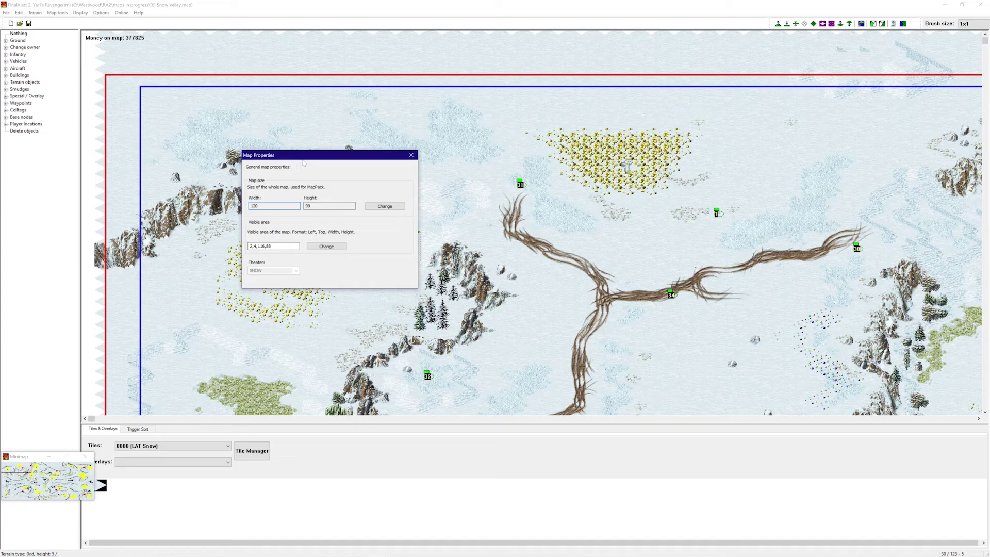
drag(315, 159, 677, 175)
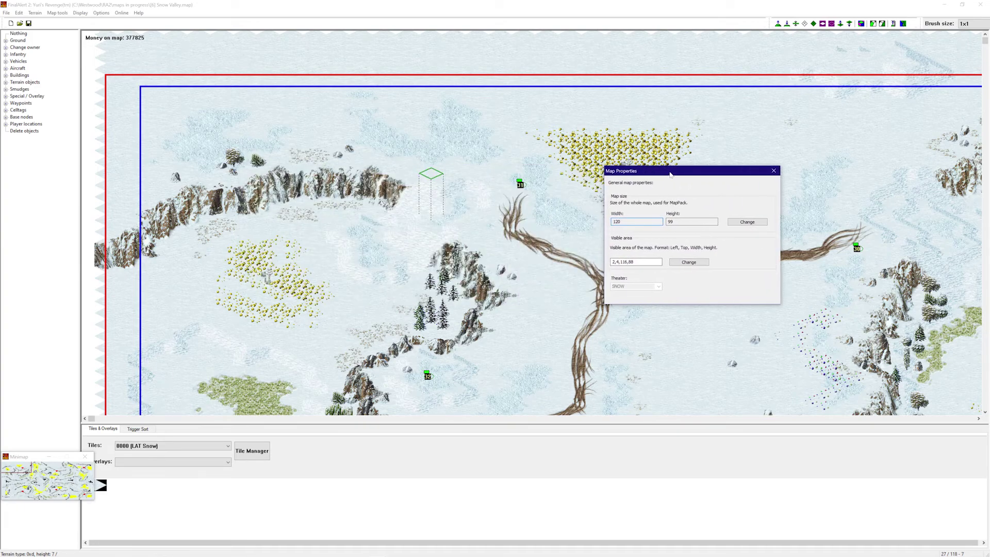
Set the map width to 130, keeping the old map area centred between the added strips
click(753, 222)
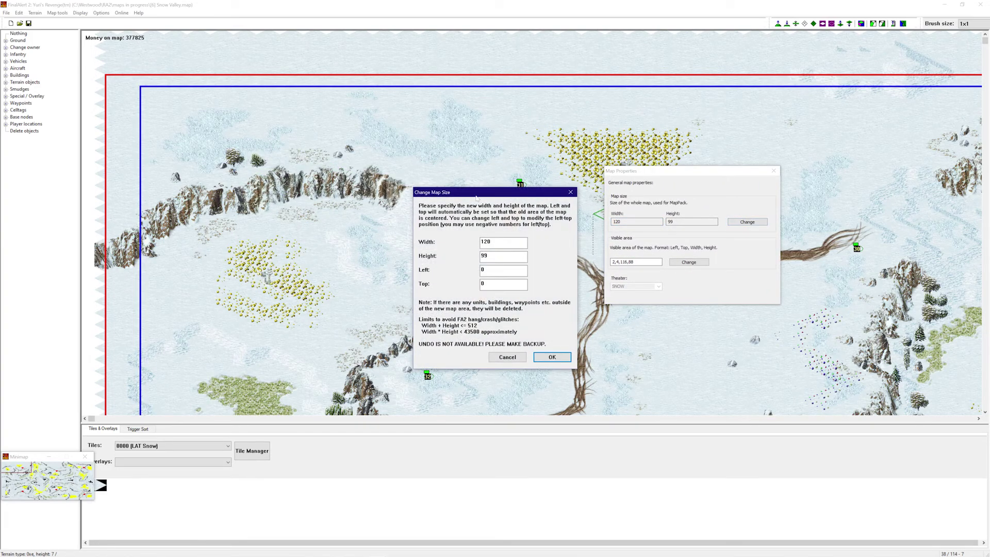
drag(476, 194, 503, 193)
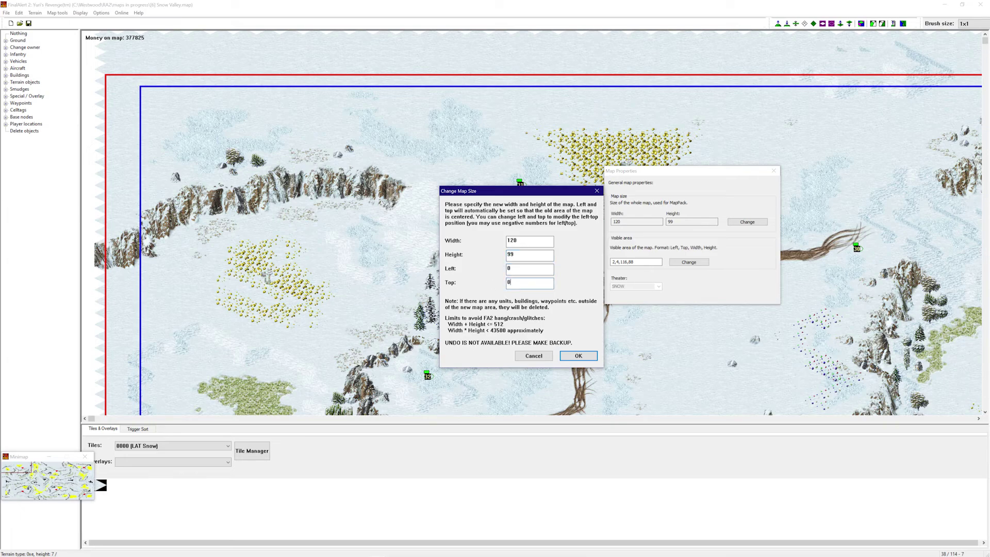
click(522, 241)
text(13)
double_click(509, 268)
click(578, 356)
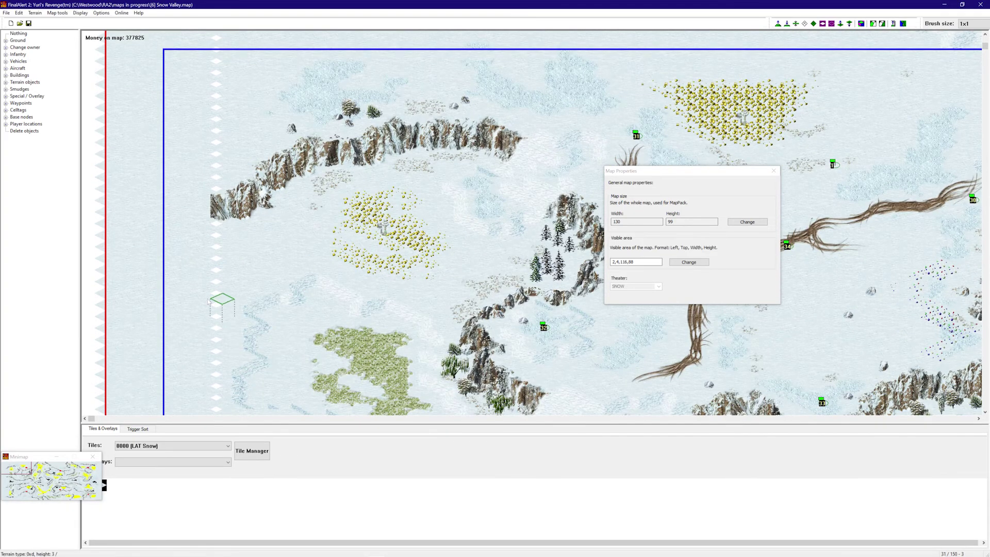
middle_click(253, 239)
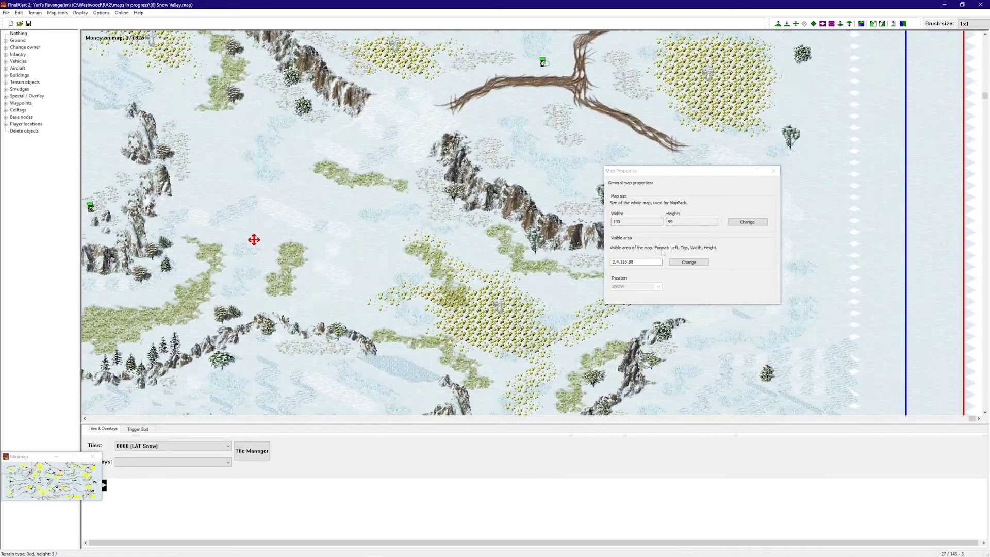
Restore the map width to 120 by removing the added strips on both the left and right sides
drag(672, 172, 431, 136)
right_drag(779, 200, 804, 186)
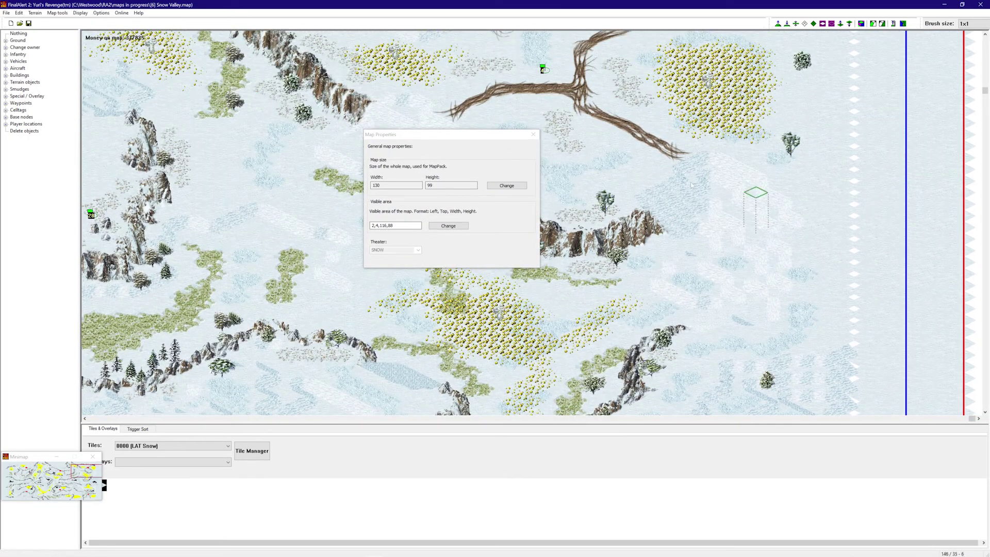
click(499, 186)
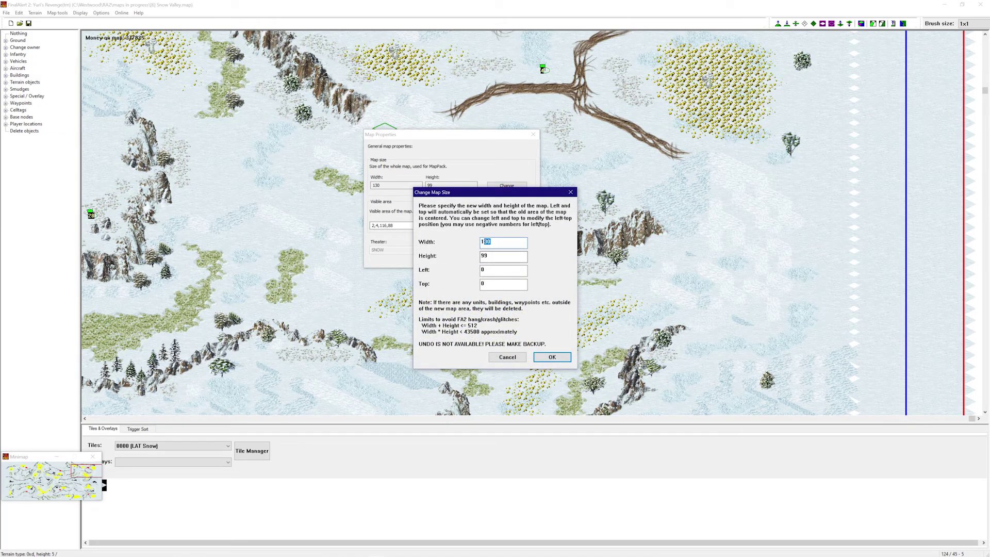
click(482, 269)
click(552, 357)
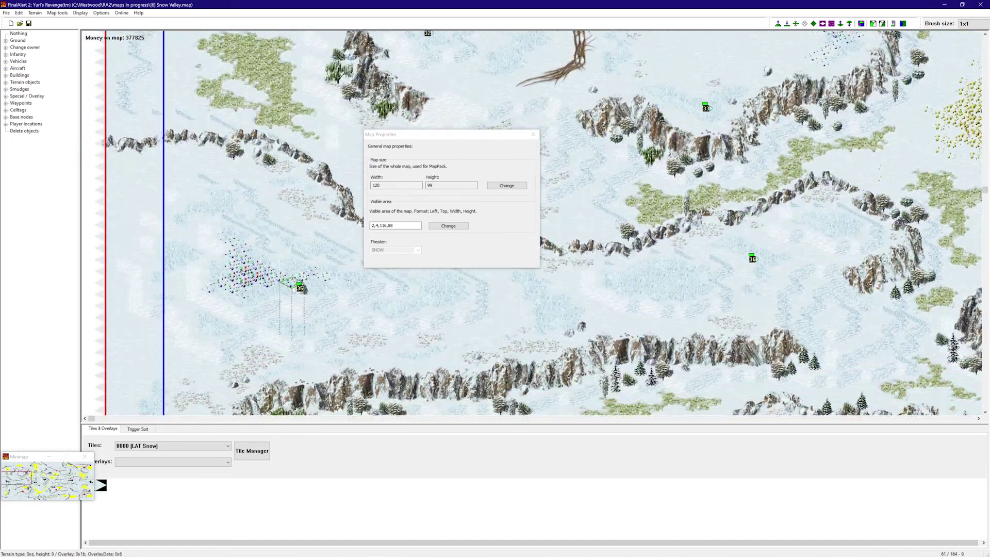
Set the map width to 130 so that all the added area lies on the map's right side
right_drag(365, 335, 310, 206)
right_drag(236, 258, 645, 289)
right_drag(690, 281, 776, 266)
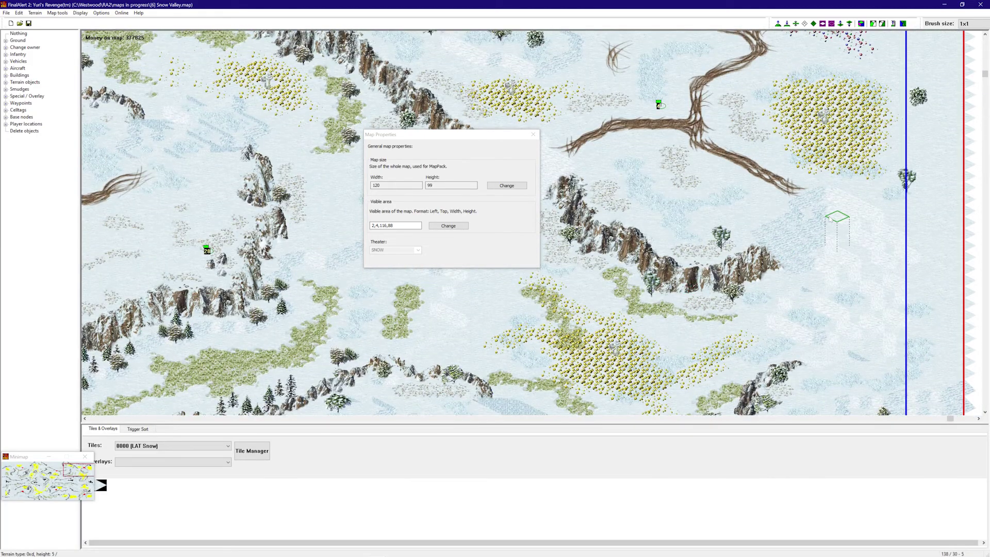
click(507, 186)
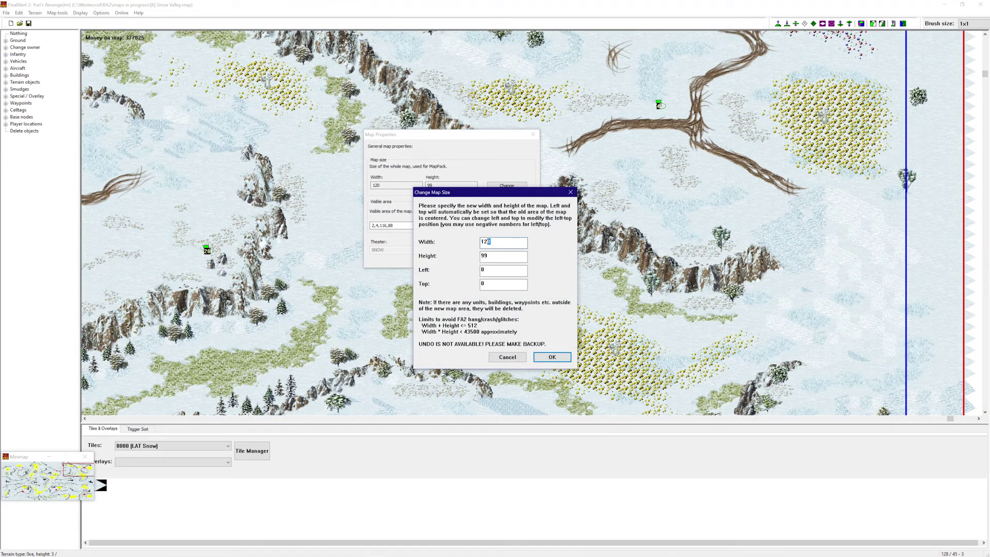
text(130)
click(552, 356)
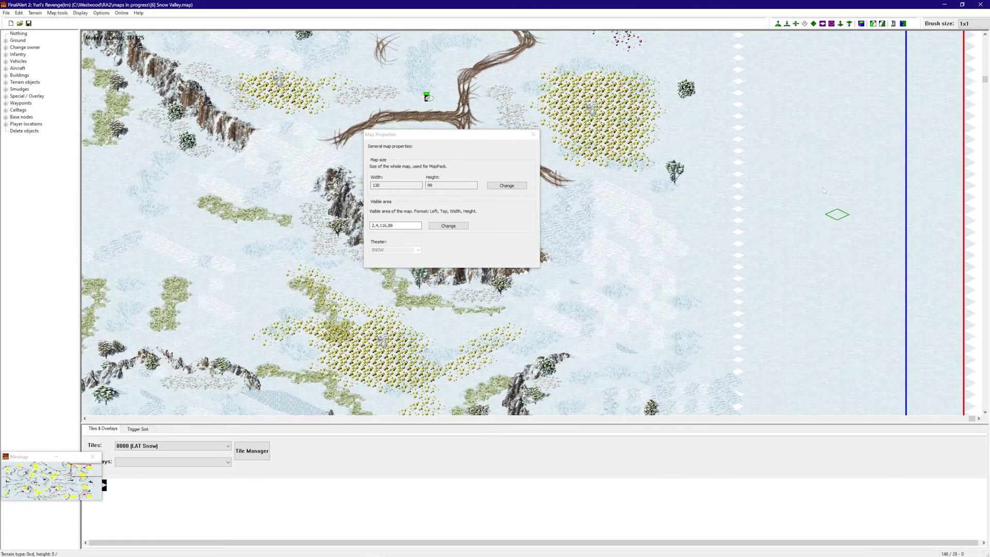
right_drag(957, 189, 547, 211)
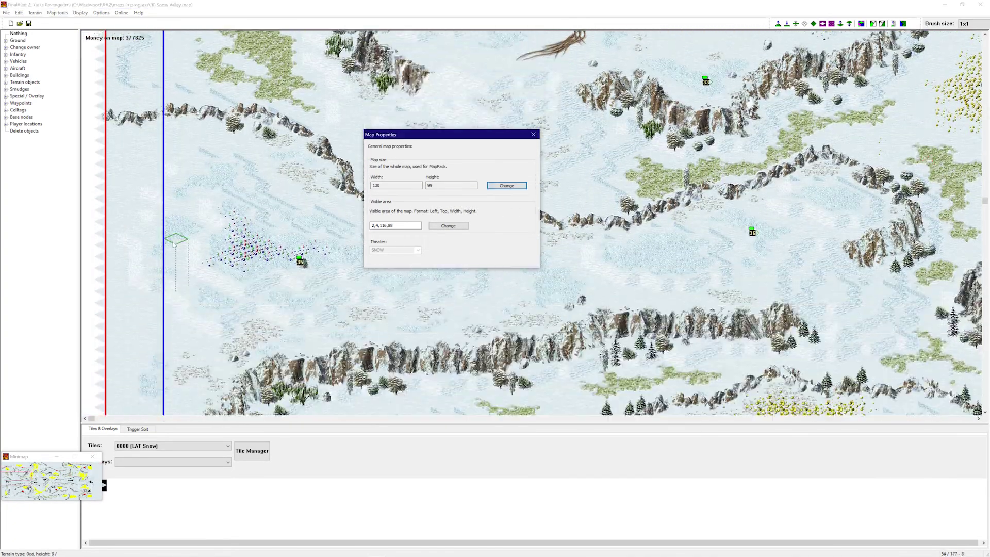
Set the map width to 120 with a left offset of 0, removing the added area on the right
right_drag(176, 238, 763, 248)
click(507, 185)
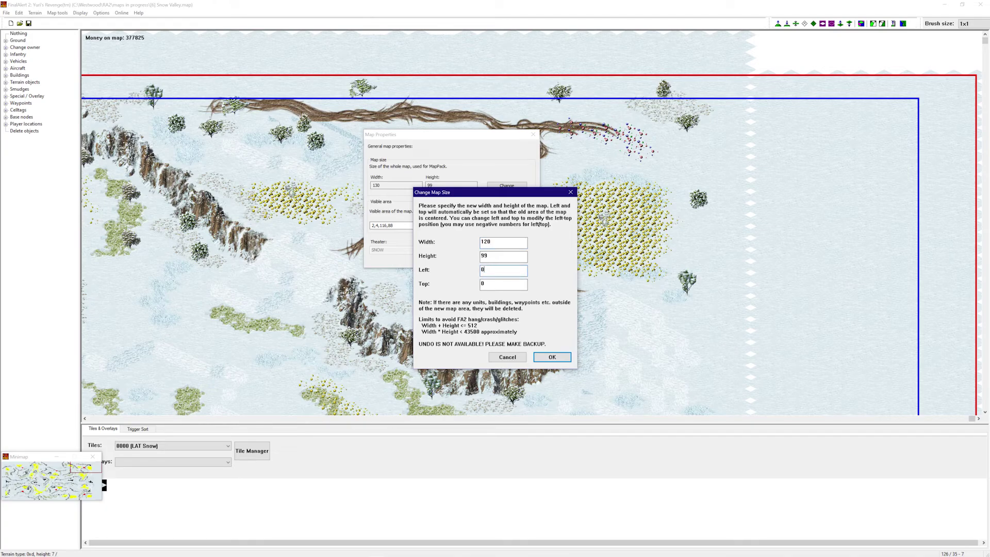
click(552, 357)
right_drag(764, 273, 822, 235)
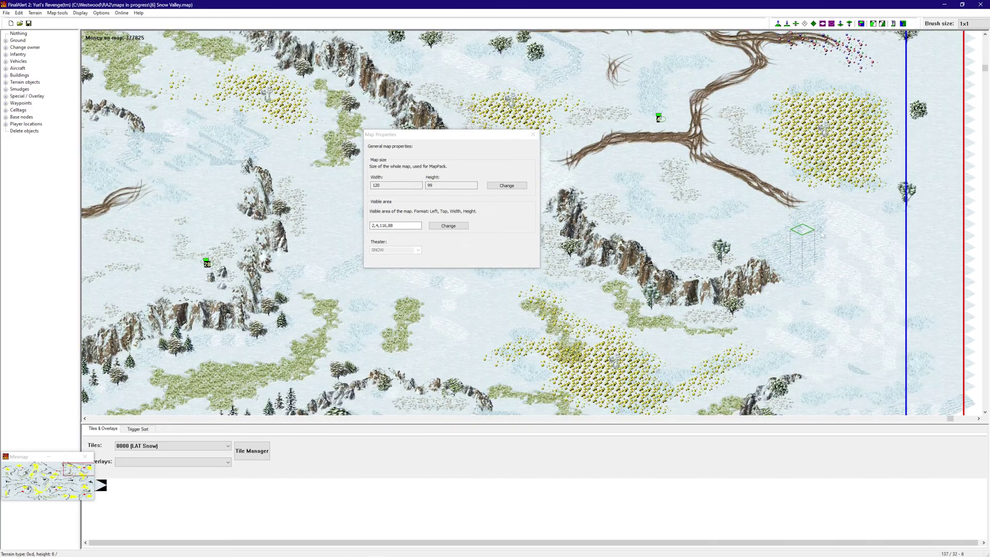
Set the map height to 120 at the unchanged width of 120
right_drag(903, 213, 870, 209)
right_drag(661, 257, 578, 203)
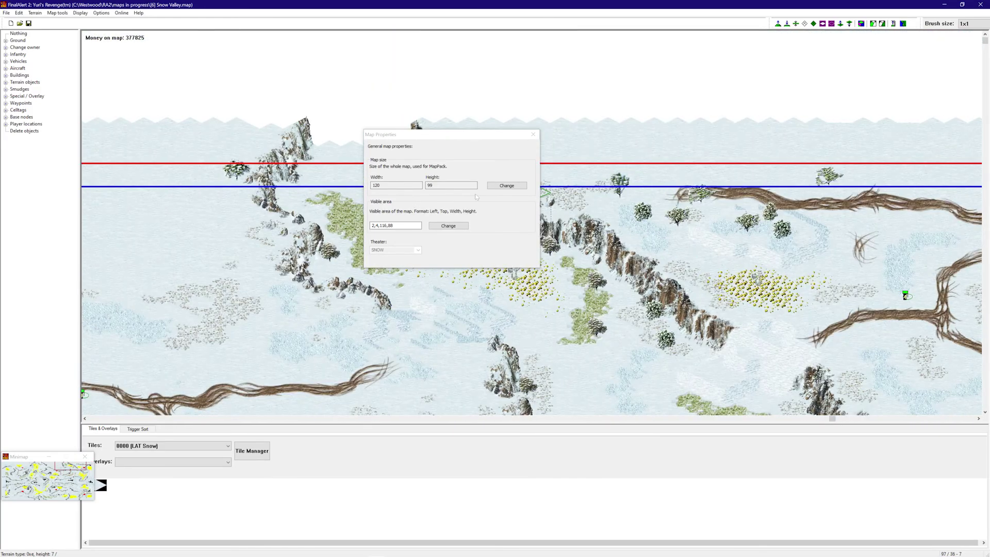
click(506, 185)
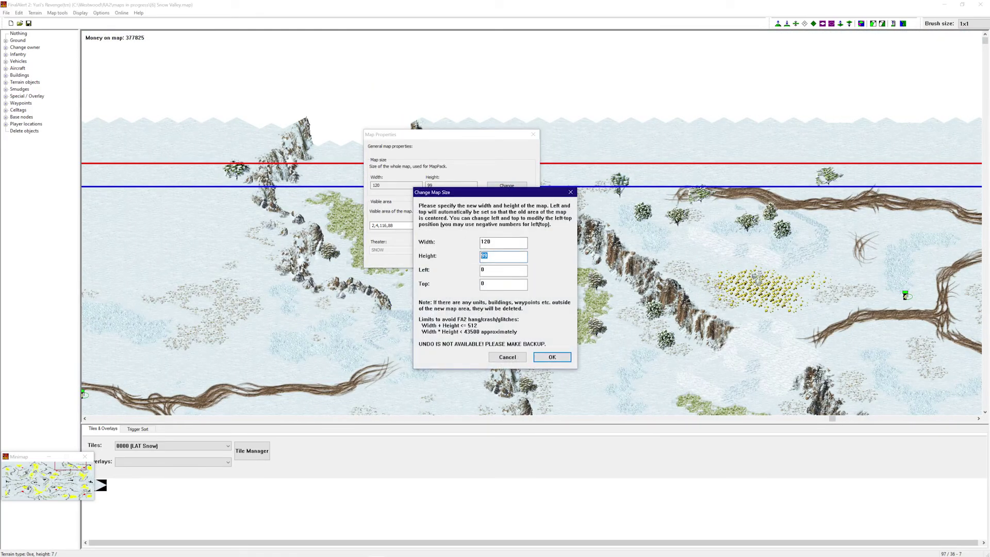
text(120)
click(551, 356)
mouse_move(673, 237)
right_down()
mouse_move(665, 208)
mouse_move(700, 202)
mouse_move(691, 247)
mouse_move(612, 263)
mouse_move(614, 204)
right_up()
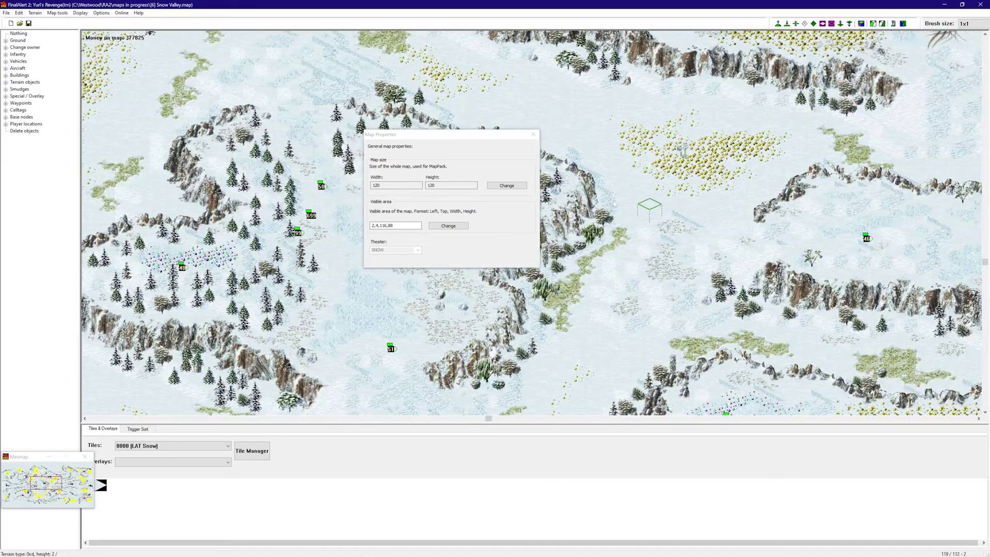
Set the map height to 130 in the map size settings and apply it
click(507, 186)
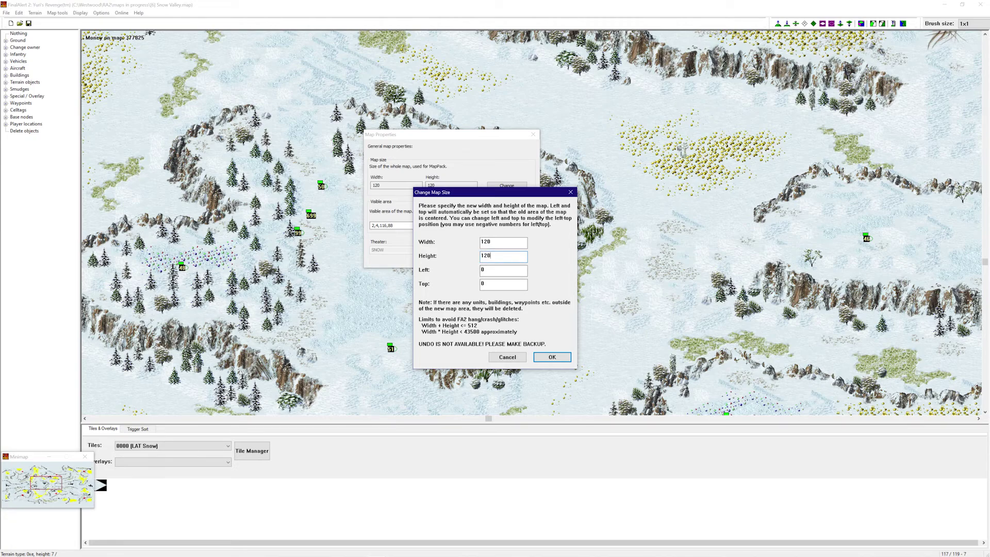
double_click(486, 256)
text(130)
click(672, 278)
click(552, 356)
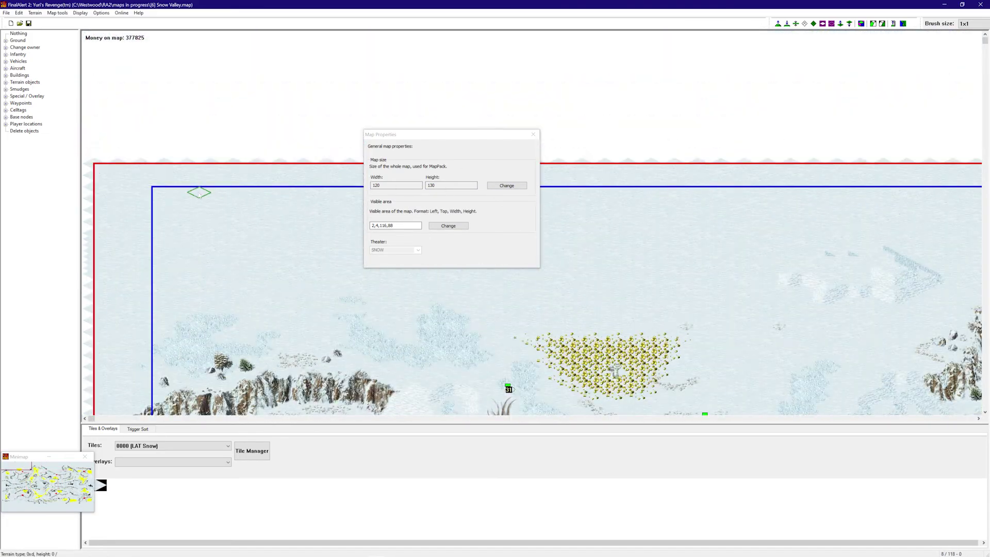
Examine how the added area is distributed along the resized map's edges and corners, and close the map properties
mouse_move(199, 194)
right_down()
mouse_move(206, 309)
mouse_move(288, 330)
right_up()
right_drag(334, 303, 639, 288)
mouse_move(643, 292)
right_down()
mouse_move(626, 222)
mouse_move(688, 132)
right_up()
mouse_move(685, 134)
right_down()
mouse_move(820, 392)
mouse_move(810, 394)
right_up()
right_drag(747, 190, 866, 325)
right_drag(842, 279, 232, 322)
right_drag(222, 316, 161, 129)
right_drag(183, 203, 717, 188)
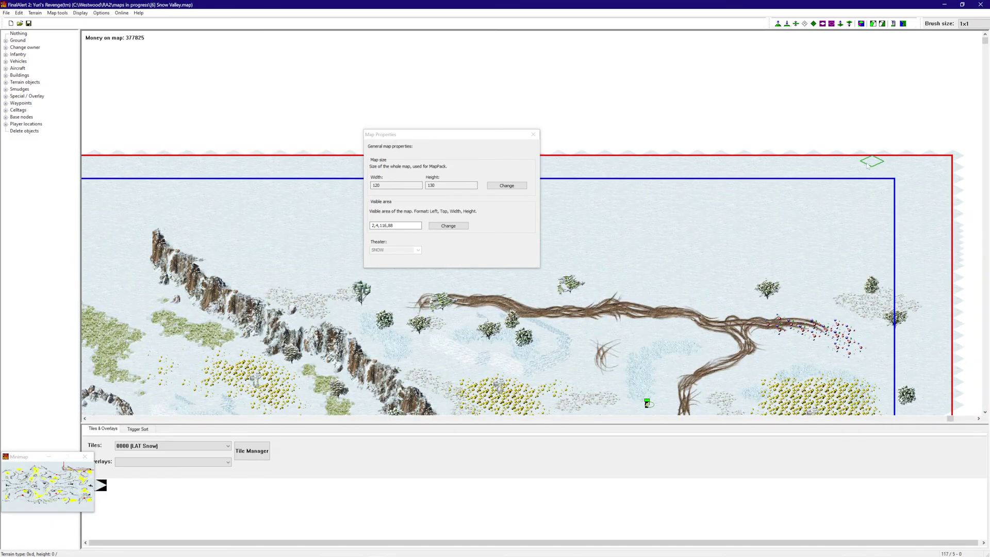
right_drag(866, 163, 310, 359)
right_drag(296, 355, 175, 263)
right_drag(267, 197, 139, 407)
right_drag(257, 324, 330, 273)
right_drag(285, 297, 222, 361)
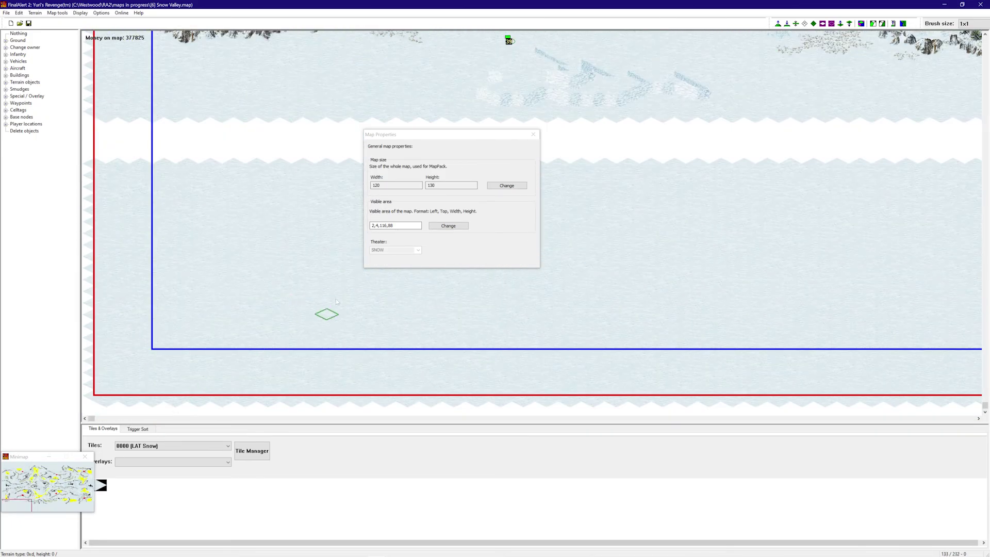
click(392, 213)
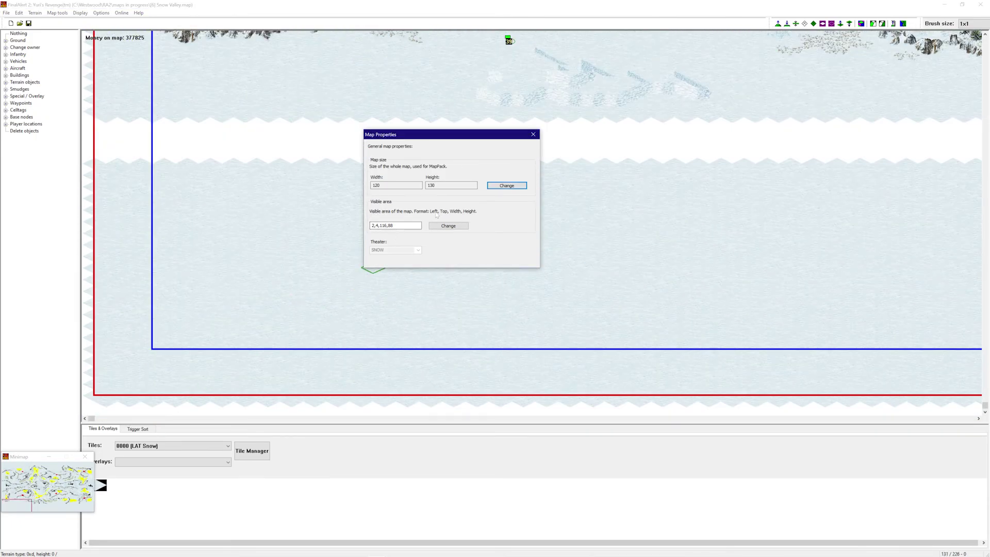
right_drag(665, 320, 590, 326)
right_drag(678, 357, 533, 134)
click(533, 134)
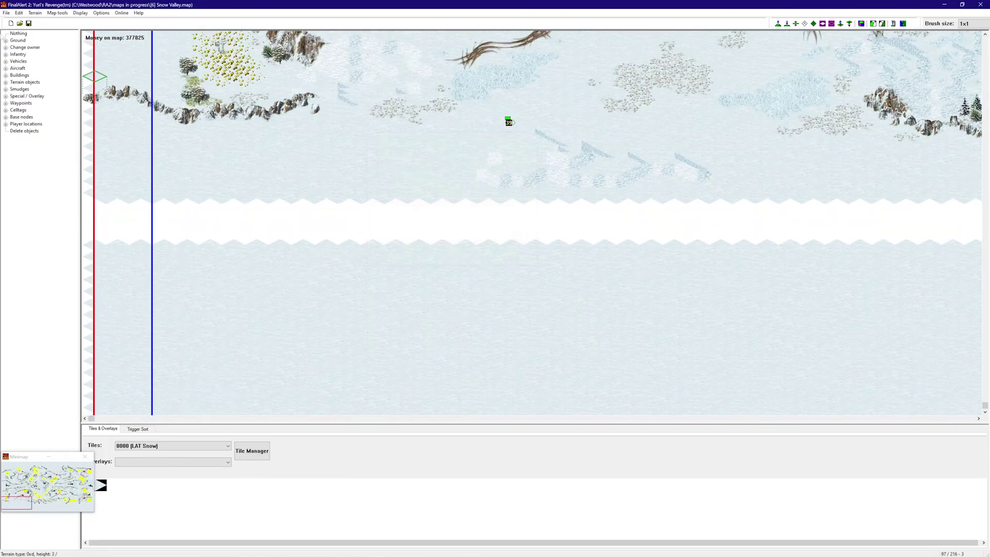
Create a new multiplayer map with the default size, the TEMPERATE theater and starting height 0
click(6, 12)
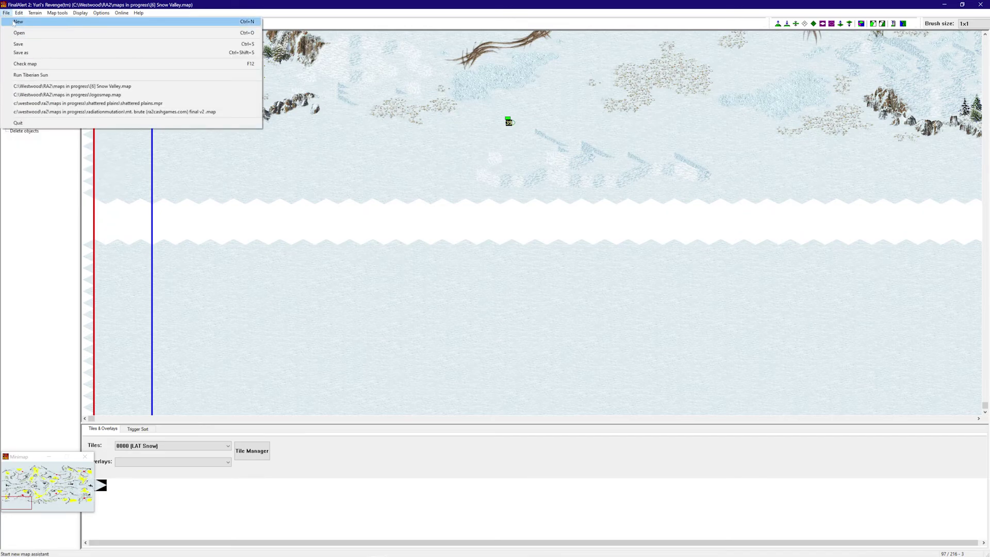
click(20, 20)
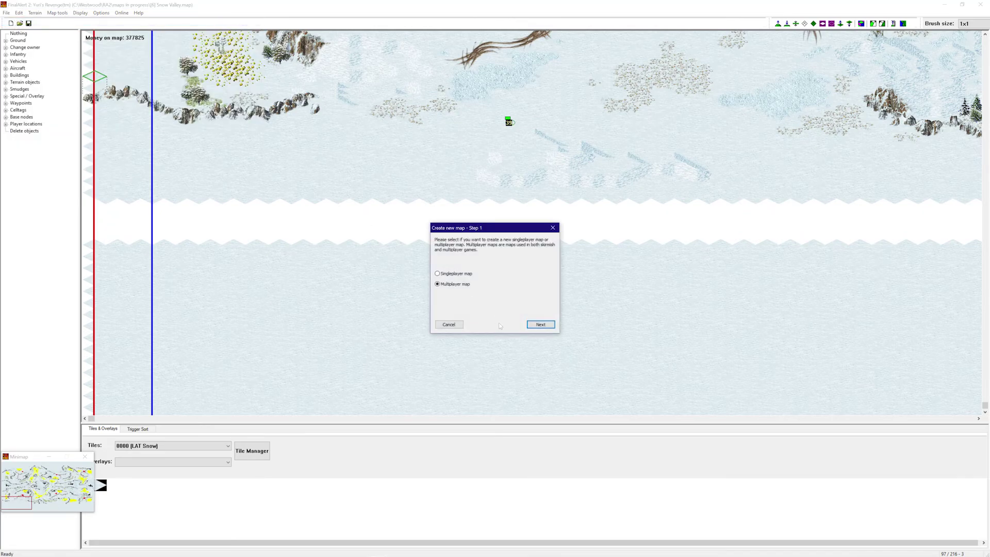
click(540, 325)
click(542, 325)
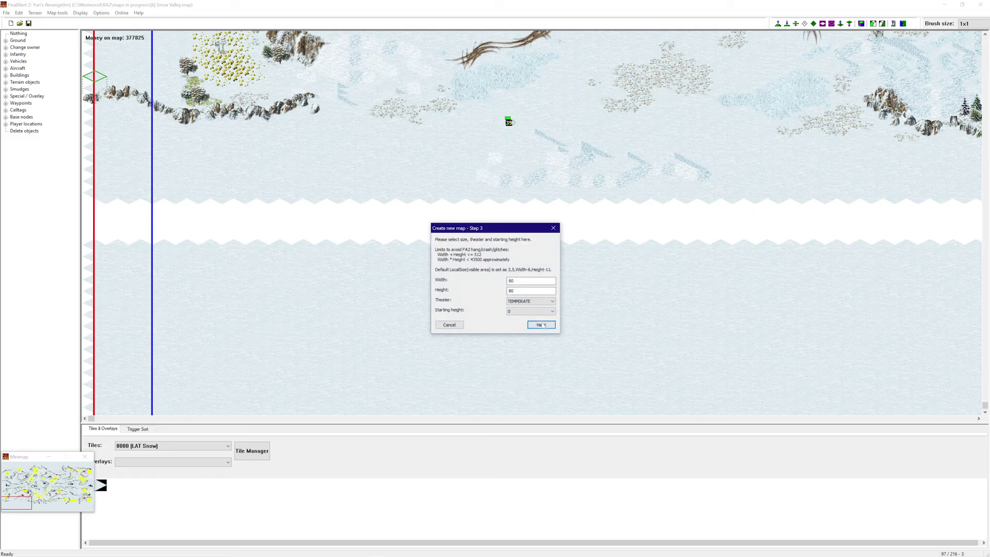
click(541, 325)
click(541, 325)
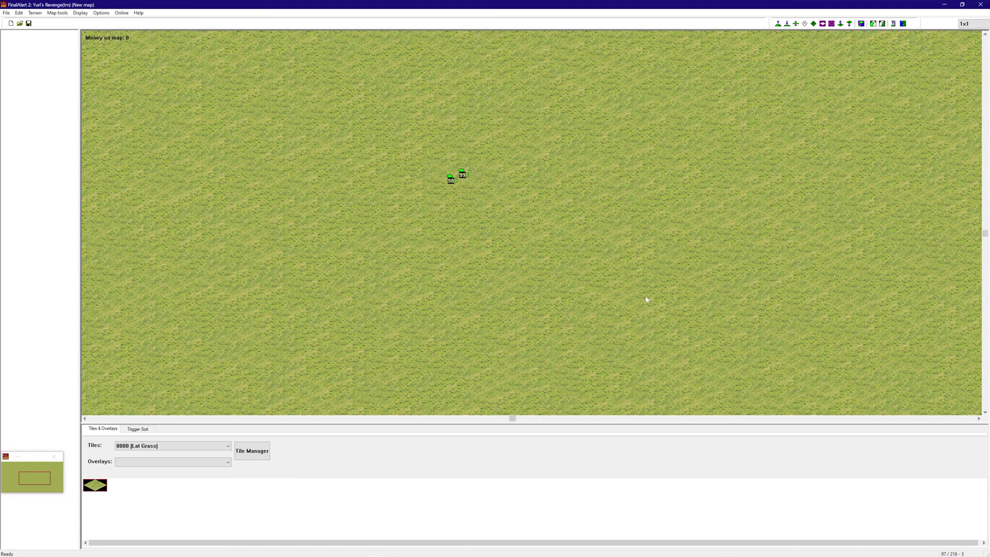
Raise the ground repeatedly with a 2x2 brush into a tall hill near the map's lower-left boundary
right_drag(646, 299, 366, 372)
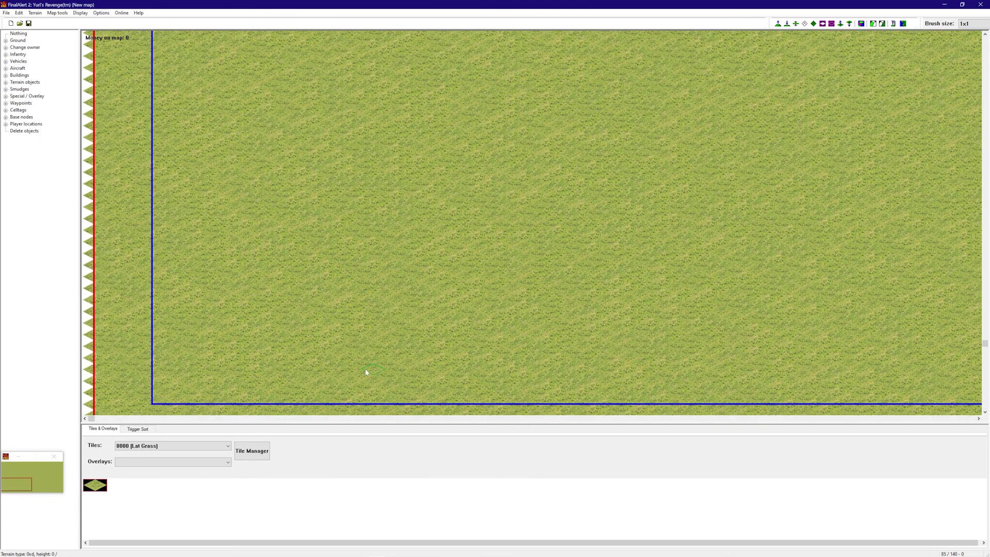
scroll(312, 317, down, 2)
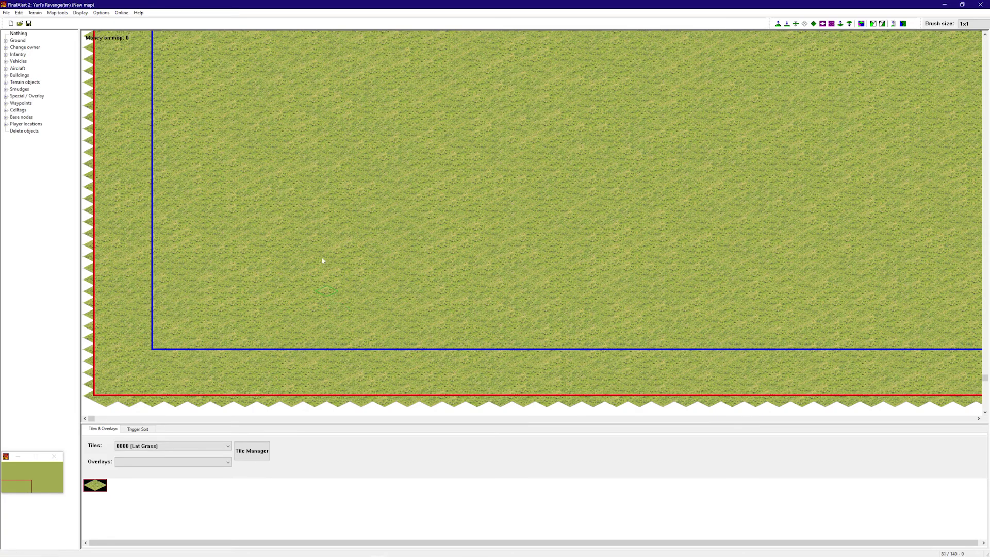
mouse_move(314, 246)
right_down()
mouse_move(257, 249)
mouse_move(242, 232)
right_up()
click(434, 272)
click(434, 271)
click(434, 271)
click(433, 270)
click(434, 270)
click(432, 270)
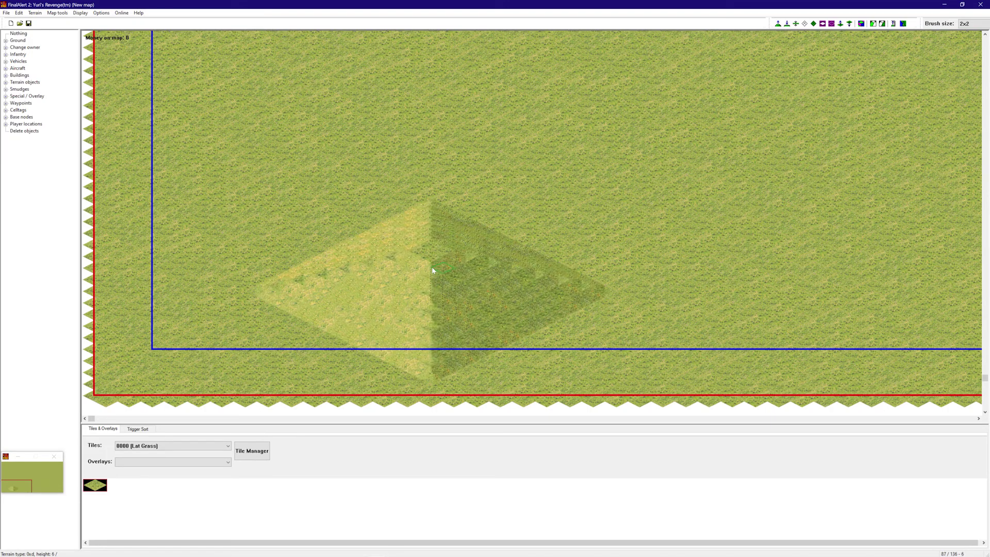
click(433, 268)
click(434, 266)
click(436, 264)
click(437, 260)
click(438, 257)
click(442, 252)
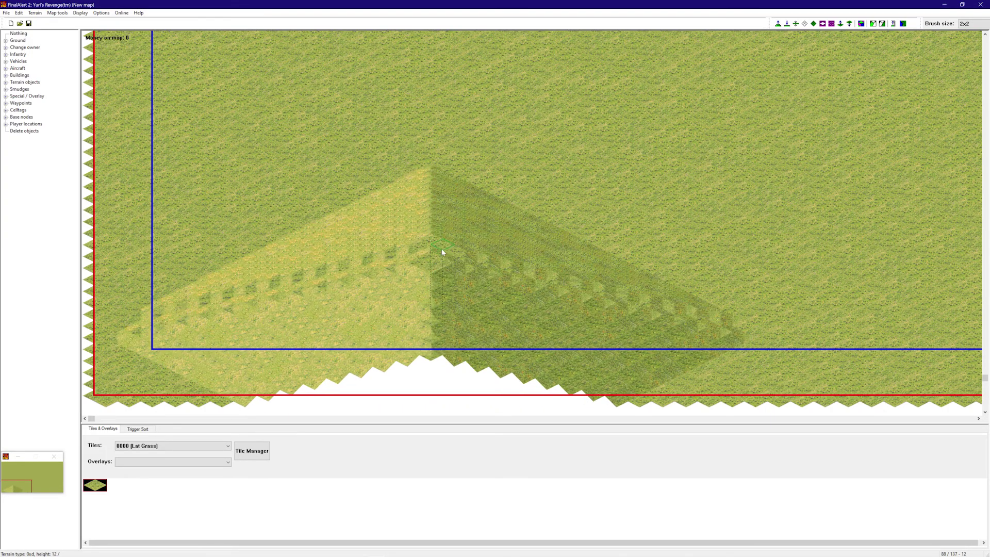
click(442, 243)
click(442, 222)
click(456, 204)
click(466, 207)
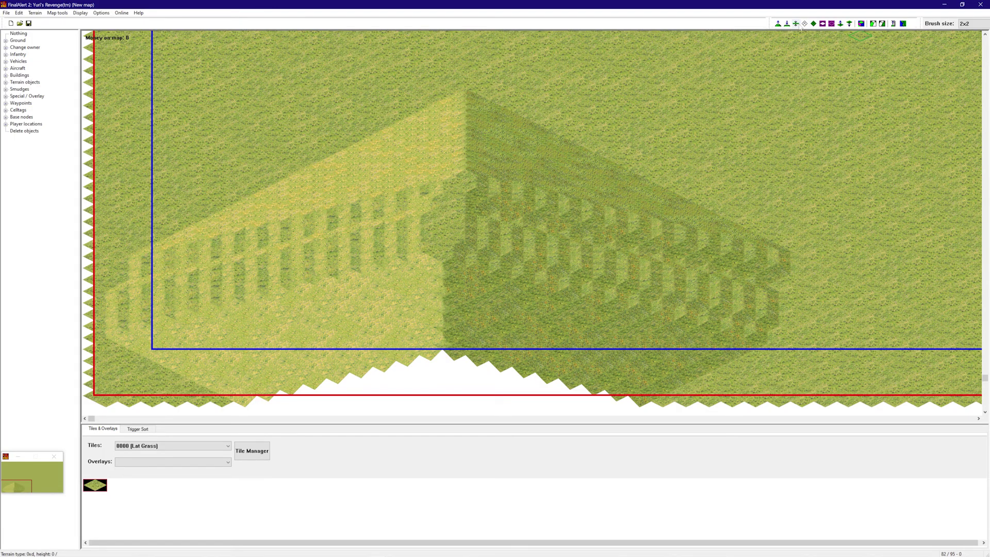
Extend the raised ground at the hill's full height into a broad plateau reaching the map's lower-left border
mouse_move(475, 186)
mouse_down()
mouse_move(449, 293)
mouse_move(642, 294)
mouse_move(531, 237)
mouse_move(626, 291)
mouse_move(222, 242)
mouse_move(114, 294)
mouse_move(361, 221)
mouse_move(424, 292)
mouse_move(199, 276)
mouse_up()
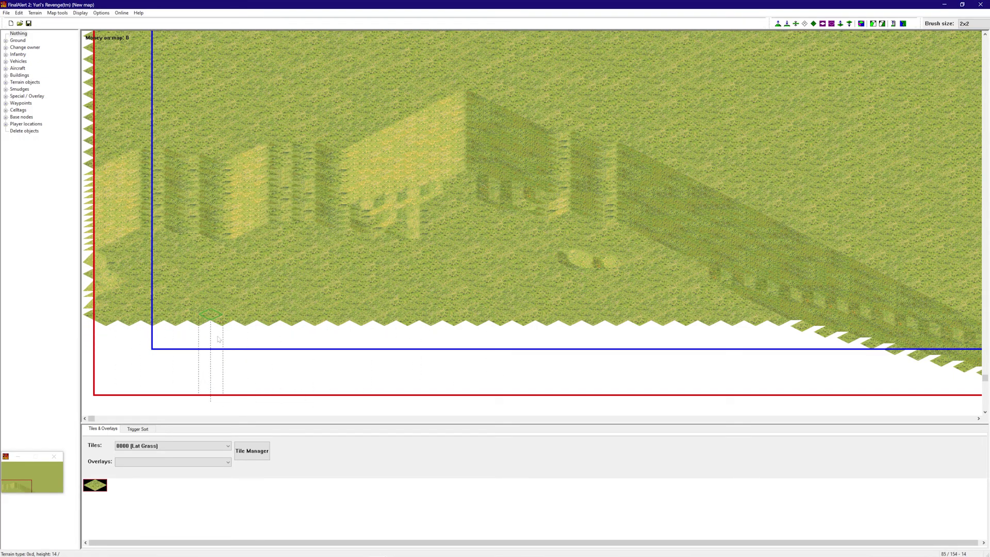
Examine how the raised plateau meets the visible-area and map boundaries along the map's lower-left edge
mouse_move(391, 334)
right_down()
mouse_move(556, 374)
mouse_move(359, 346)
right_up()
mouse_move(453, 249)
right_down()
mouse_move(522, 179)
mouse_move(457, 174)
mouse_move(258, 303)
right_up()
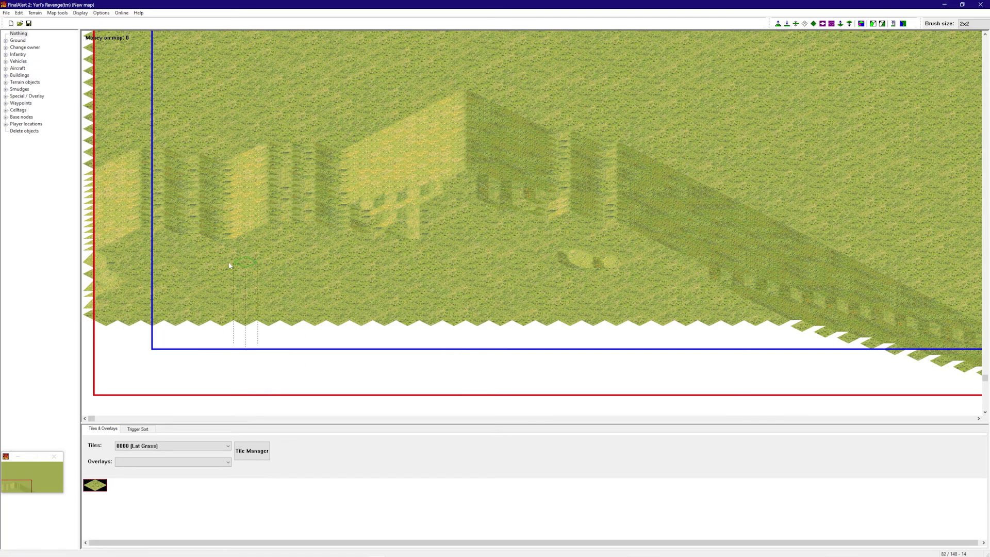
right_drag(332, 291, 418, 335)
right_drag(543, 309, 301, 373)
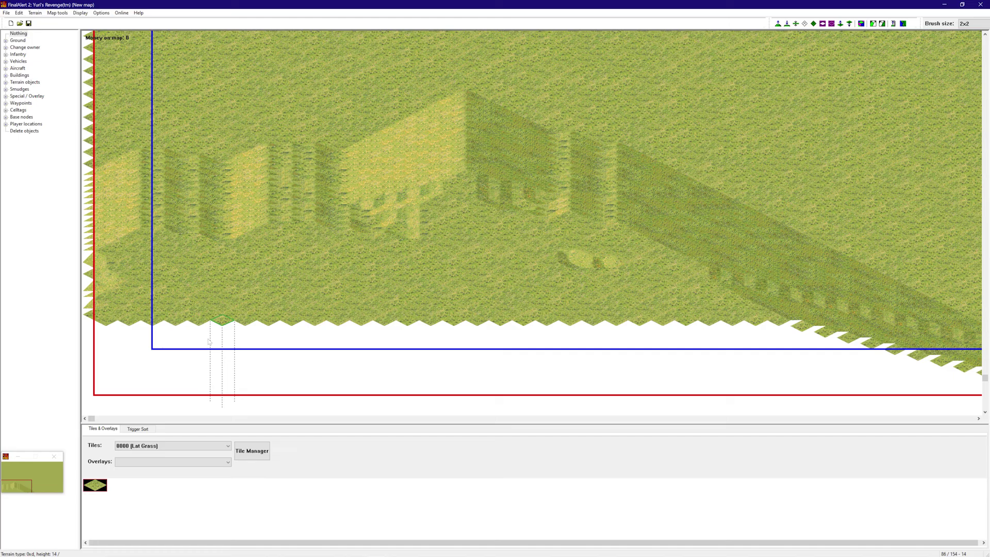
right_drag(249, 334, 542, 361)
right_drag(588, 354, 475, 291)
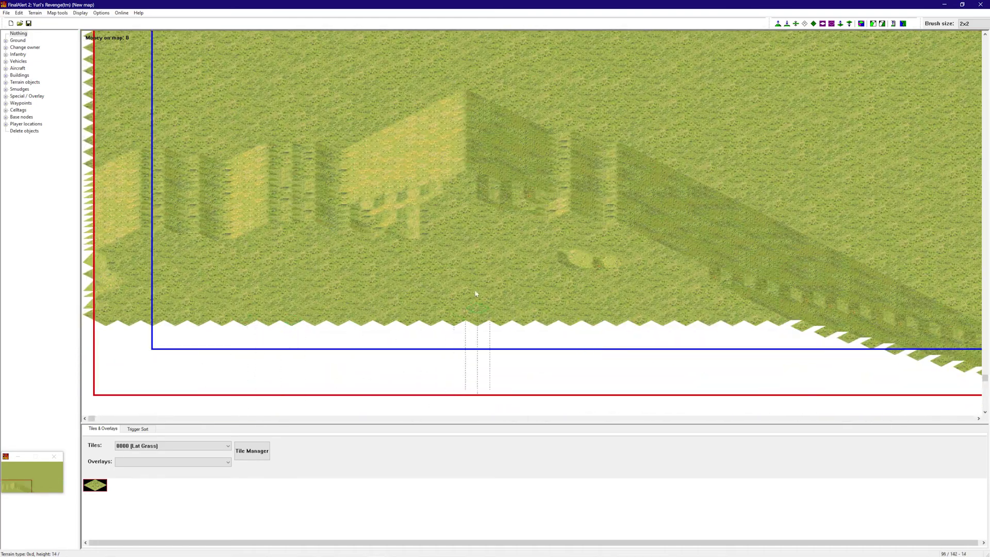
right_drag(406, 232, 381, 275)
right_drag(458, 264, 330, 324)
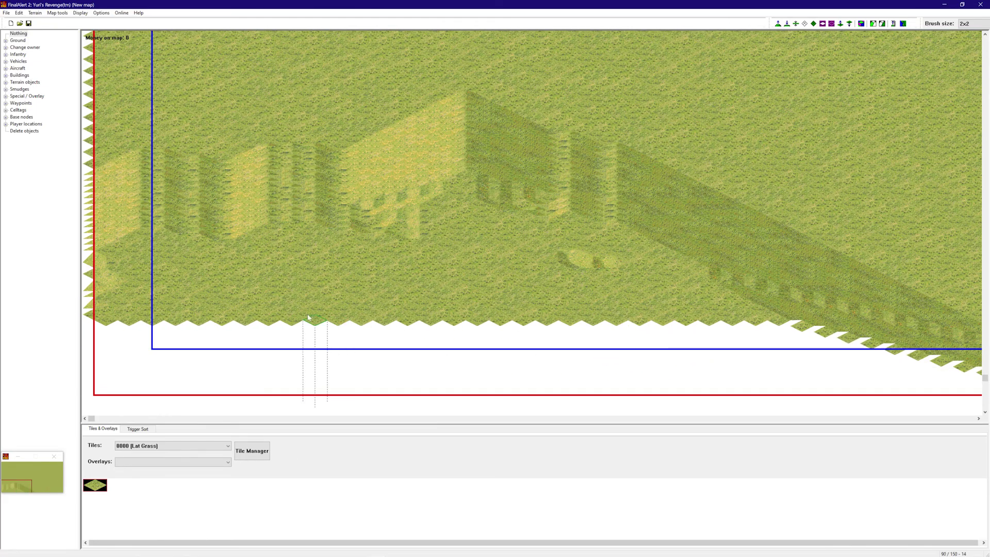
Open the map properties and set the visible area's left value to 10, applying the change
click(17, 13)
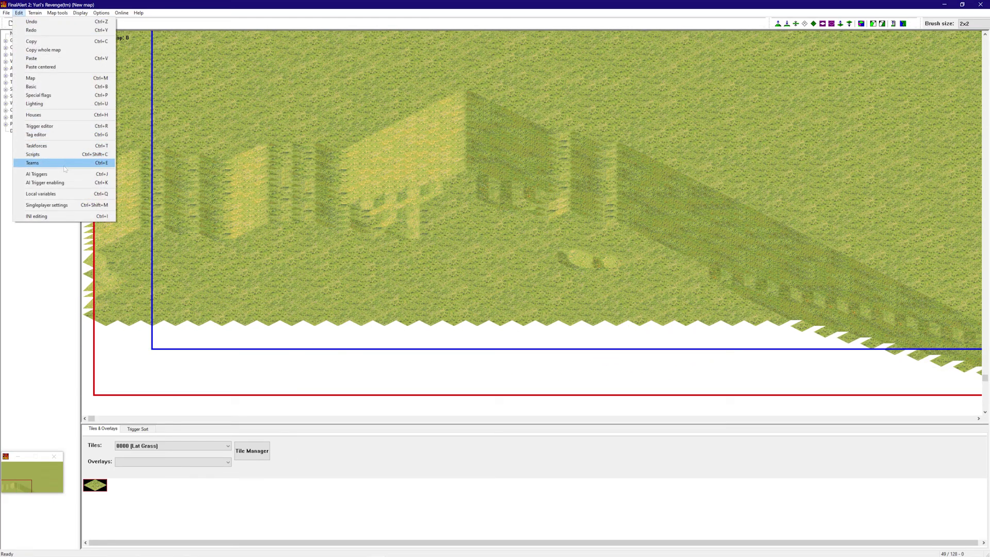
click(73, 79)
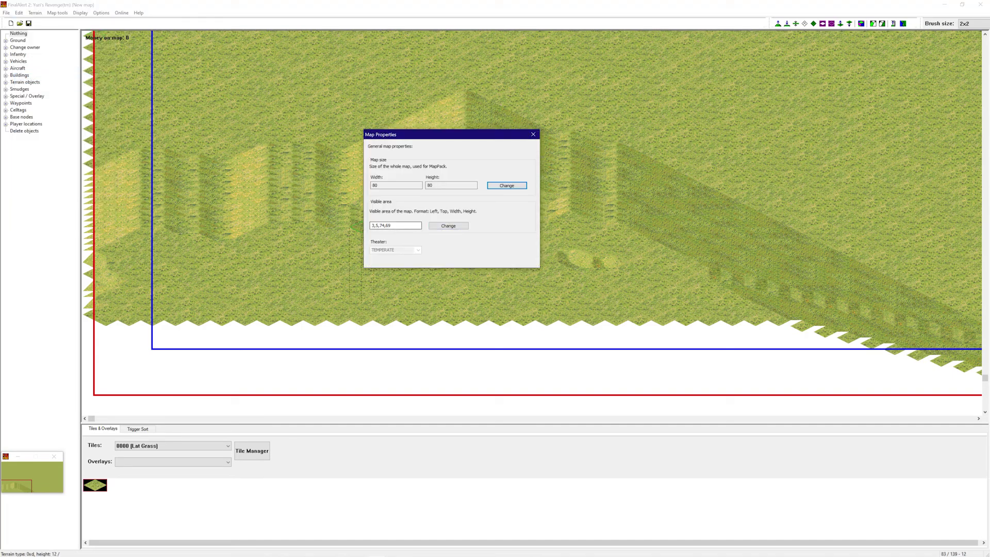
double_click(382, 225)
key(End)
mouse_move(581, 270)
right_down()
mouse_move(625, 181)
mouse_move(589, 168)
right_up()
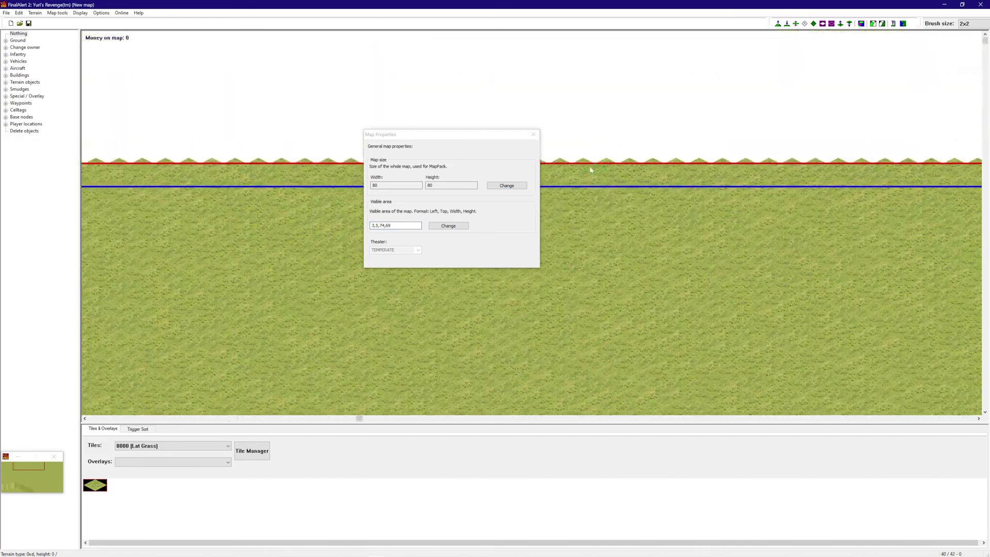
mouse_move(266, 187)
right_down()
mouse_move(193, 184)
mouse_move(437, 237)
right_up()
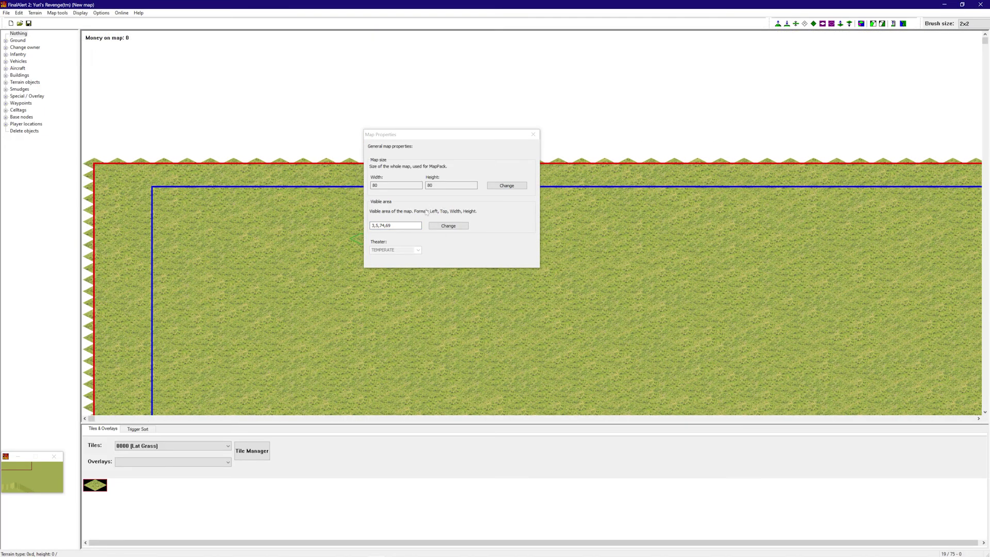
click(439, 215)
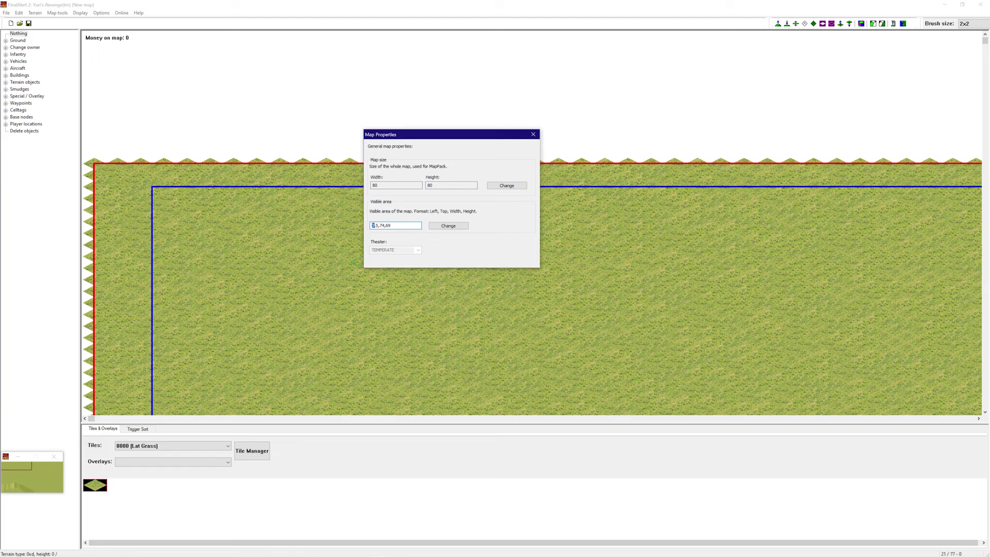
text(10)
click(448, 226)
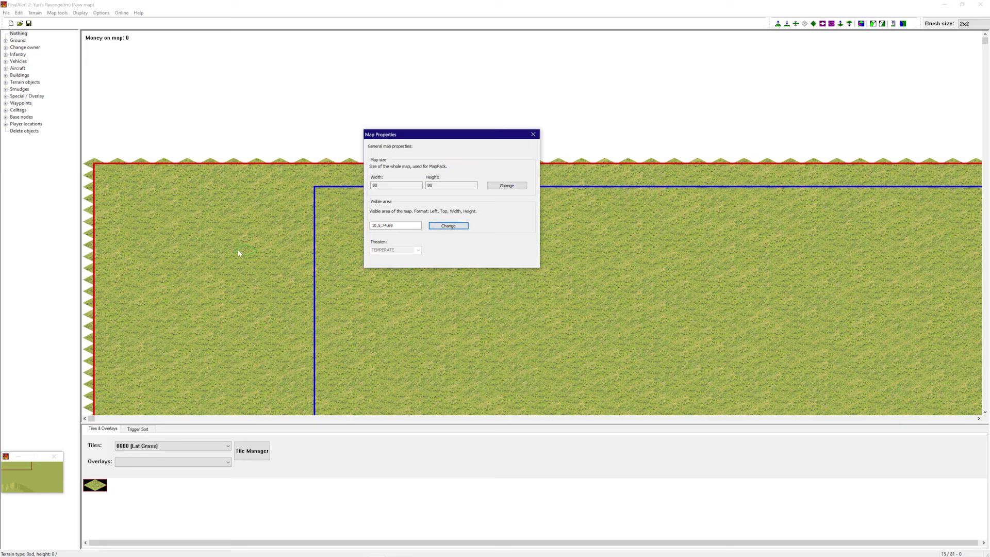
Set the visible area's left value to 1 and apply it
click(375, 225)
text(1)
click(448, 226)
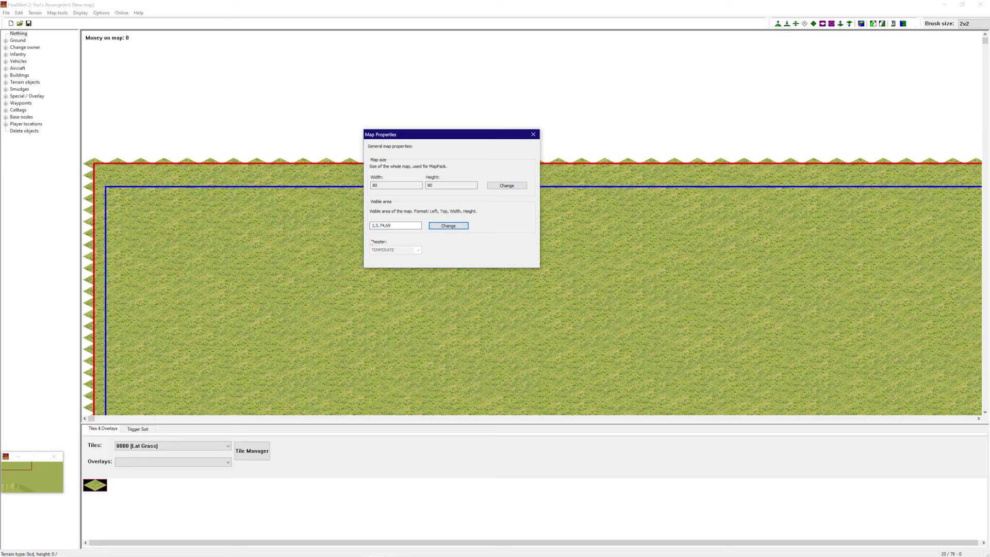
mouse_move(352, 236)
right_down()
mouse_move(320, 260)
mouse_move(307, 231)
mouse_move(341, 227)
right_up()
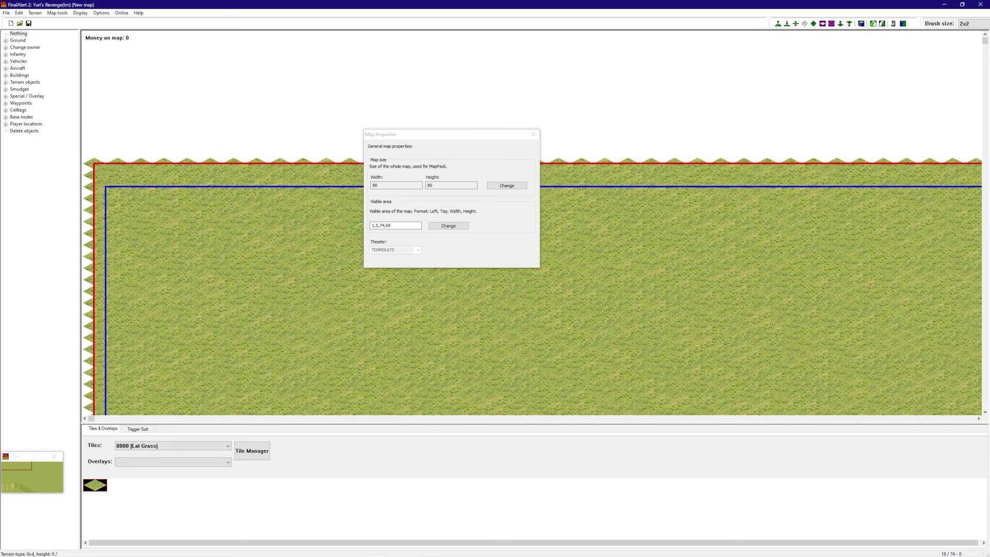
Set the visible area's top value to 10, apply it and check the upper boundary
drag(376, 226, 379, 225)
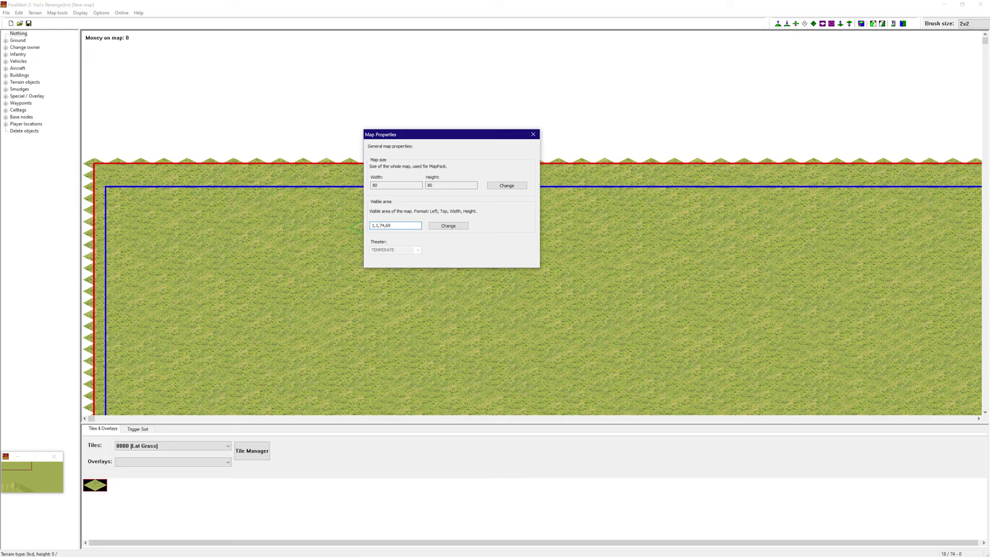
text(10)
click(448, 226)
right_drag(269, 172, 286, 337)
right_drag(222, 294, 204, 182)
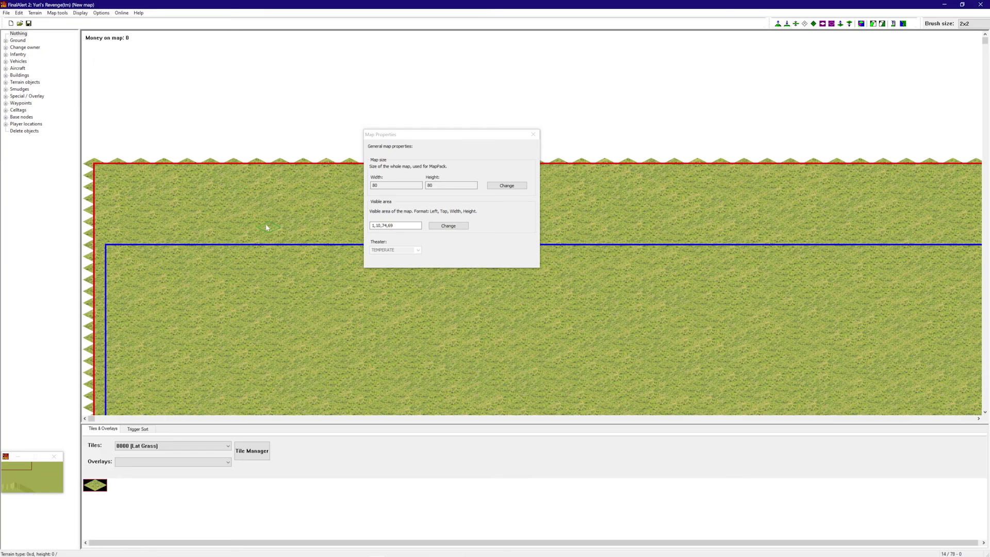
Set the visible area's top value to 1, apply it and check the boundary against the map's upper edge
click(378, 226)
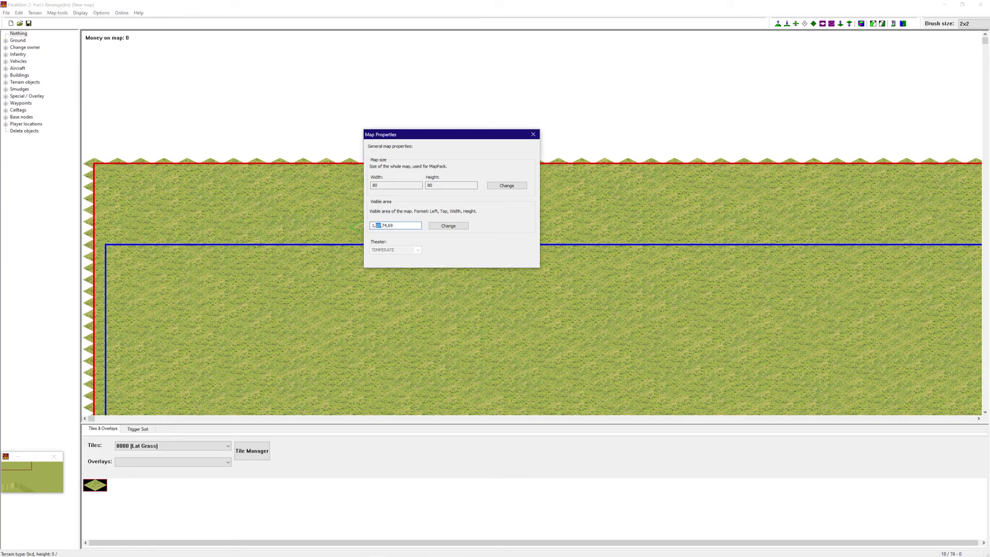
click(448, 225)
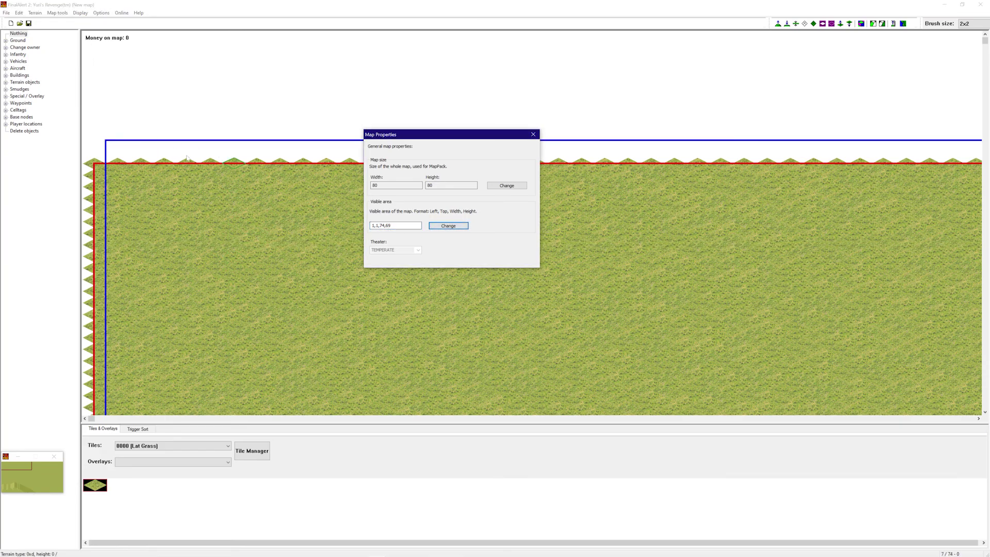
right_drag(220, 170, 177, 141)
right_drag(255, 174, 264, 125)
Set the visible area's top value to 5 and apply it
click(376, 225)
click(453, 225)
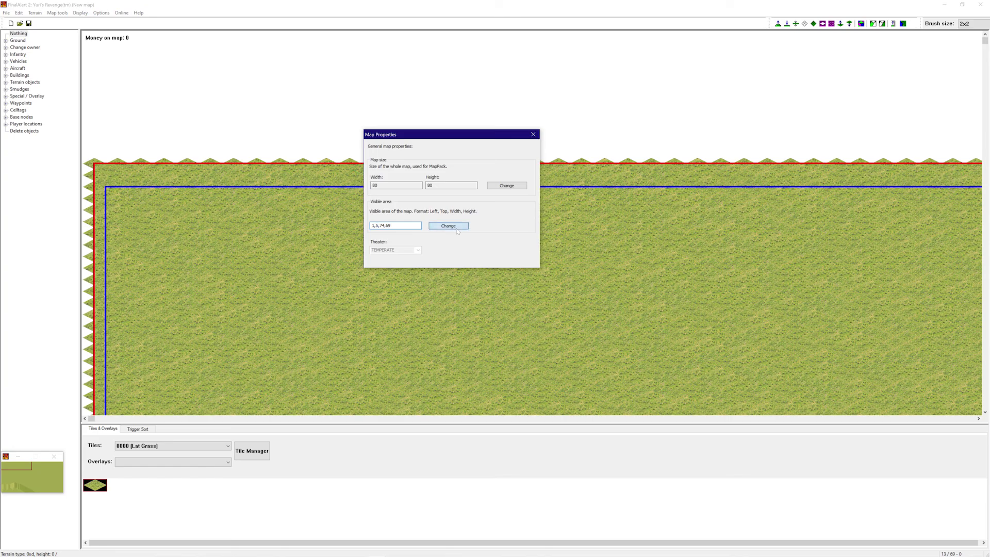
click(376, 225)
Check the visible area's right boundary, and set its left value to 20 and apply it
right_drag(230, 291, 820, 222)
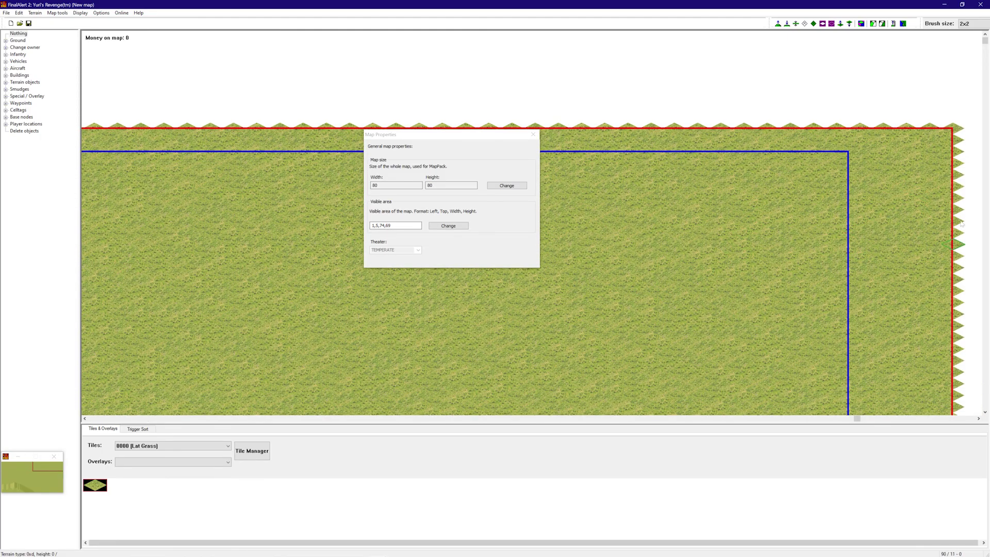
right_drag(709, 280, 355, 240)
click(373, 225)
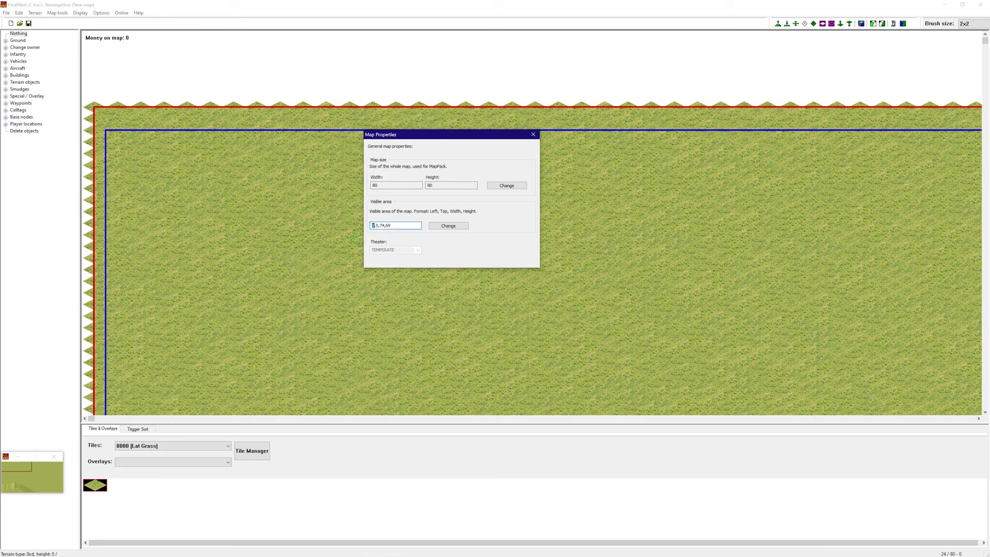
text(20)
click(447, 226)
right_drag(232, 235, 161, 228)
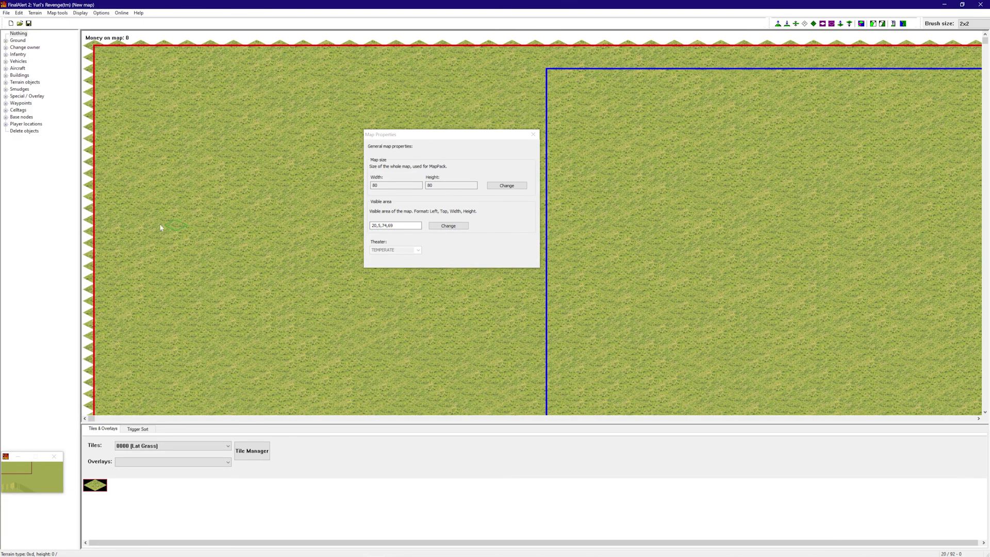
Set the visible area's width to 50 so its right boundary falls inside the map, and apply it
right_drag(133, 316, 608, 311)
right_drag(722, 307, 938, 165)
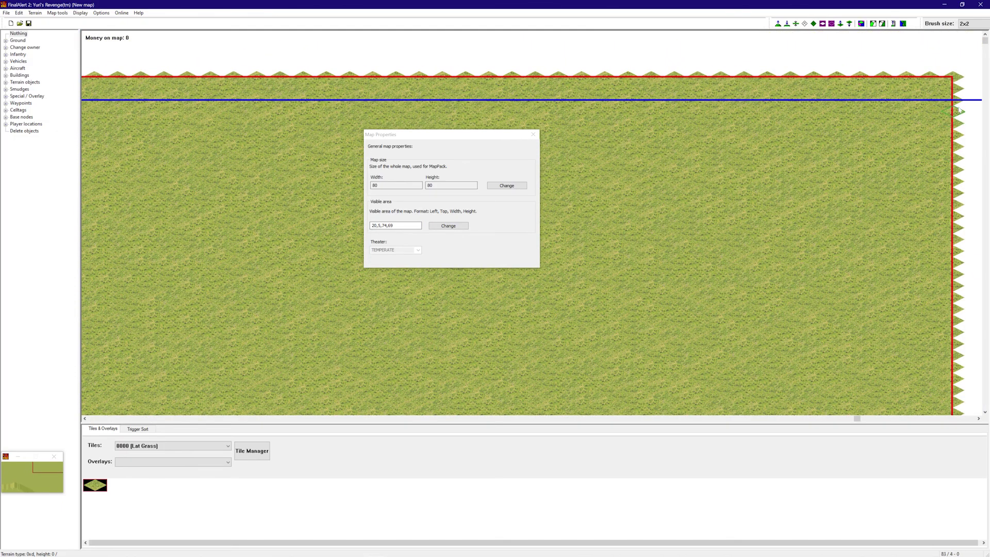
right_drag(822, 215, 879, 207)
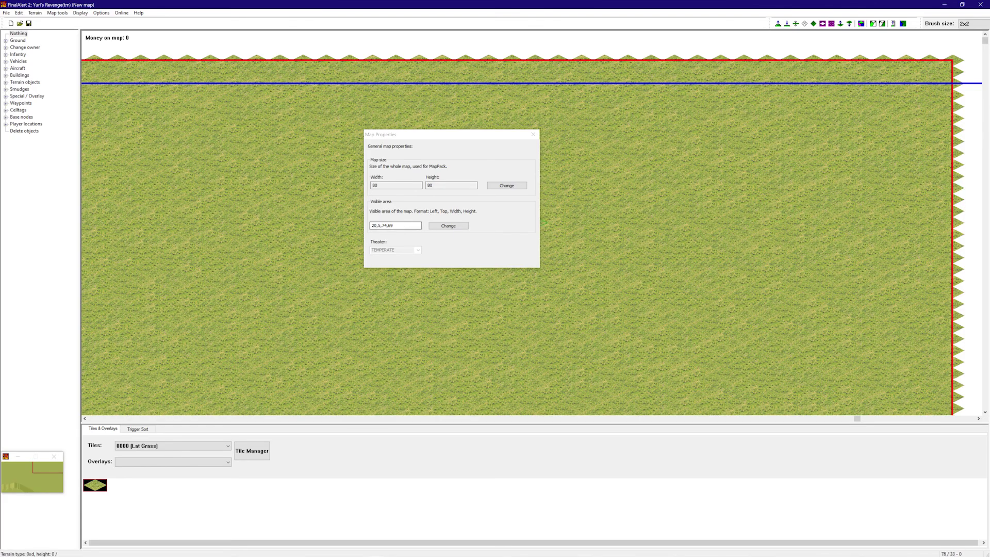
drag(396, 226, 390, 226)
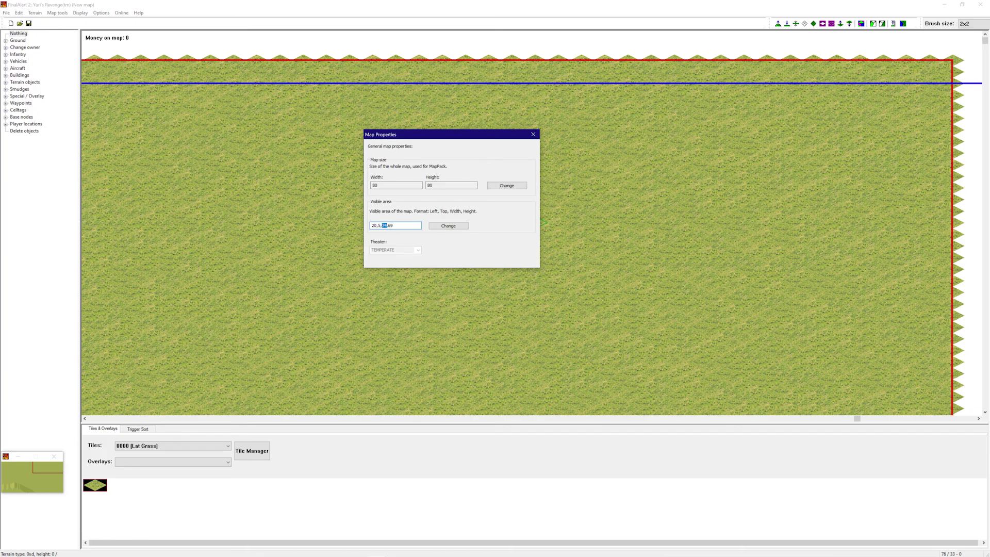
click(448, 225)
Examine the narrowed visible area's side boundaries and its lower boundary near the raised terrain
right_drag(629, 221, 320, 248)
right_drag(347, 251, 624, 244)
right_drag(620, 244, 526, 265)
right_drag(550, 276, 546, 196)
right_drag(624, 201, 565, 363)
right_drag(574, 344, 413, 284)
right_drag(591, 289, 542, 310)
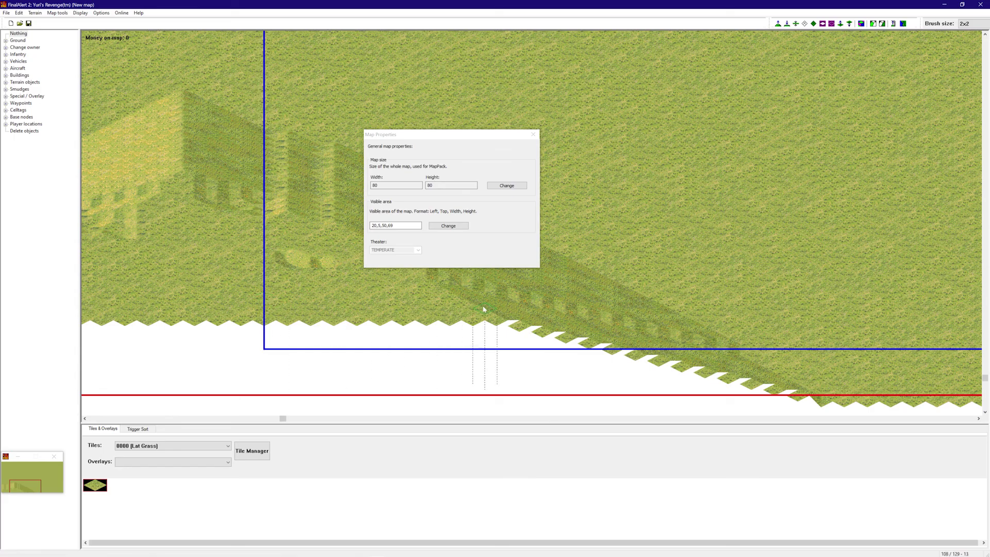
Set the visible area's height to 65, apply it, check the lower boundary and close the map properties
drag(394, 225, 388, 226)
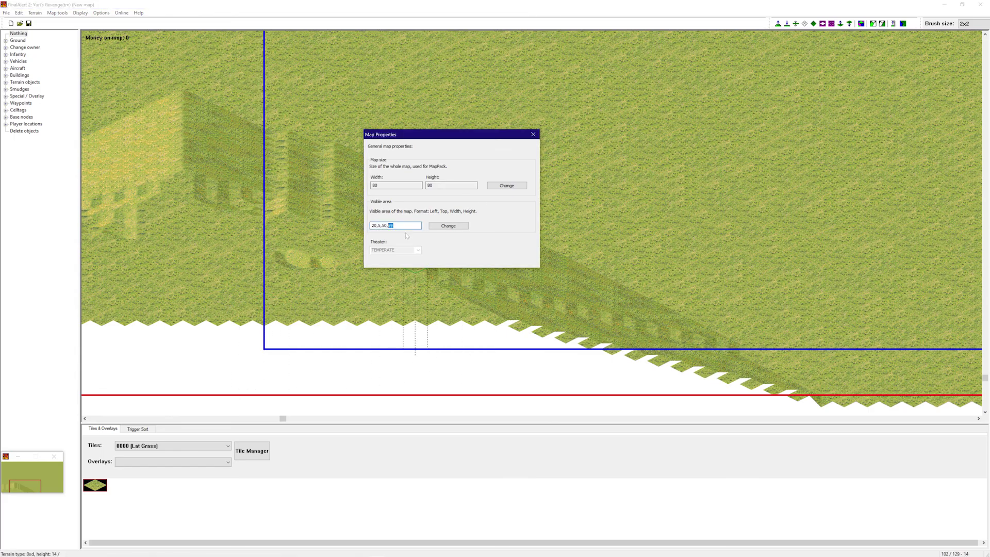
text(65)
click(448, 225)
click(452, 299)
middle_drag(432, 336, 619, 340)
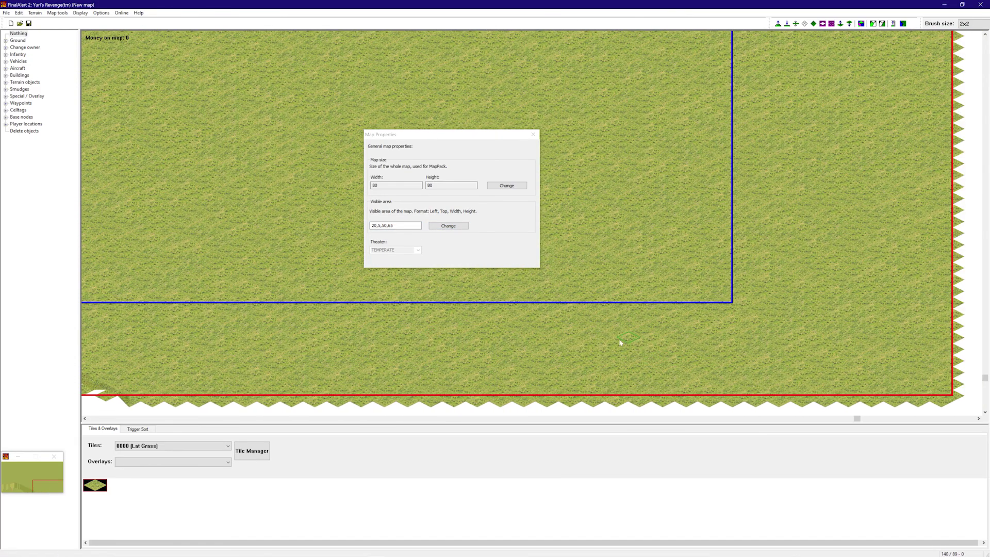
click(533, 134)
Place a Tech Machine Shop in the strip between the visible area's right boundary and the map's edge
right_drag(344, 232, 66, 176)
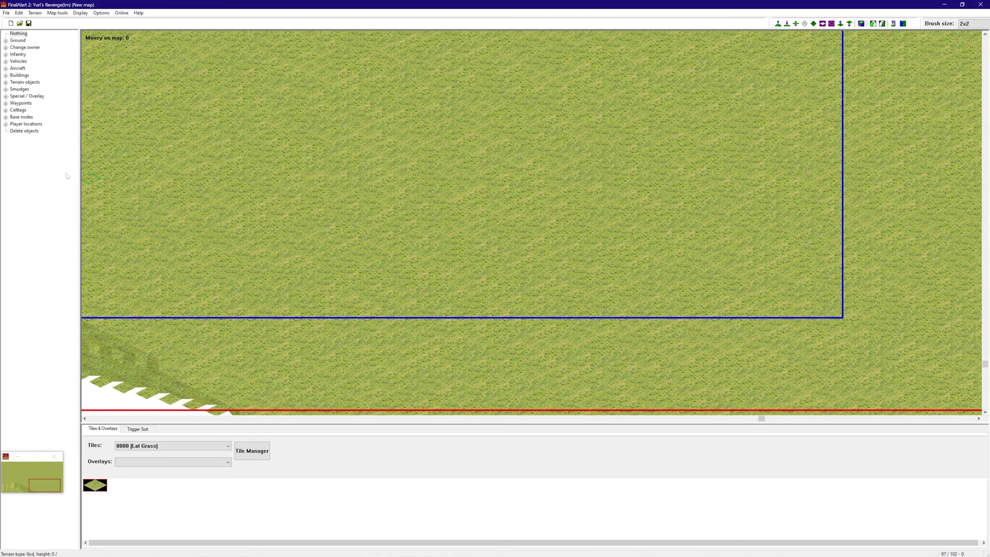
right_drag(12, 68, 102, 209)
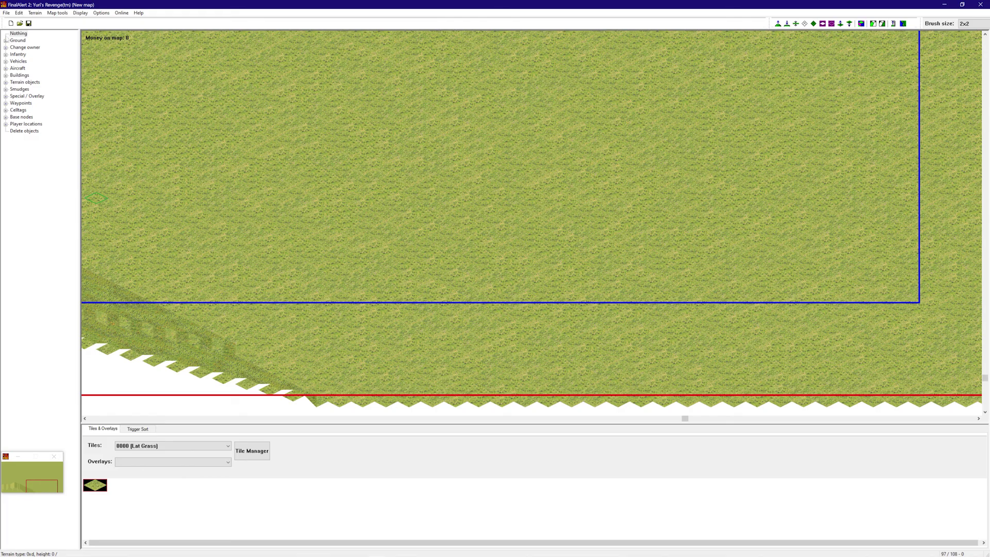
click(6, 76)
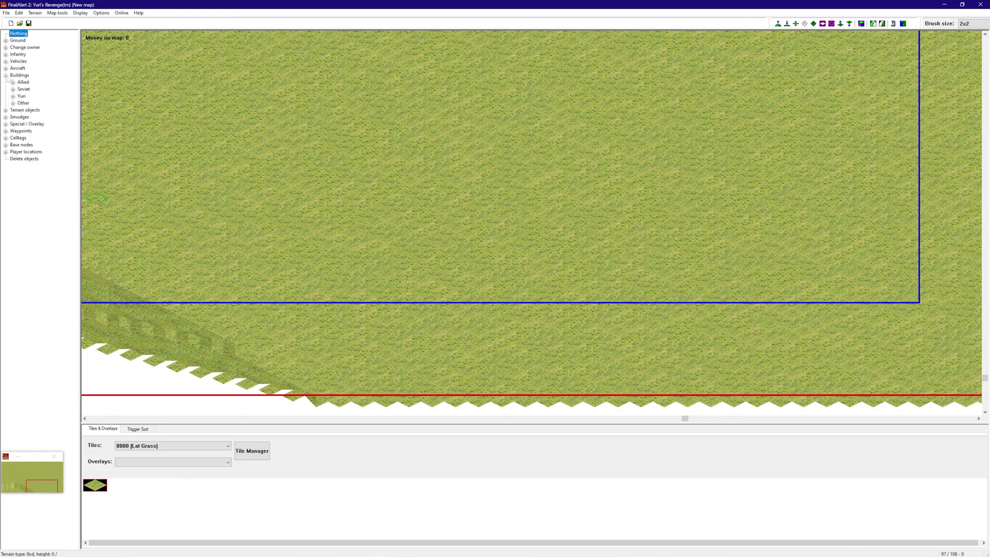
click(13, 103)
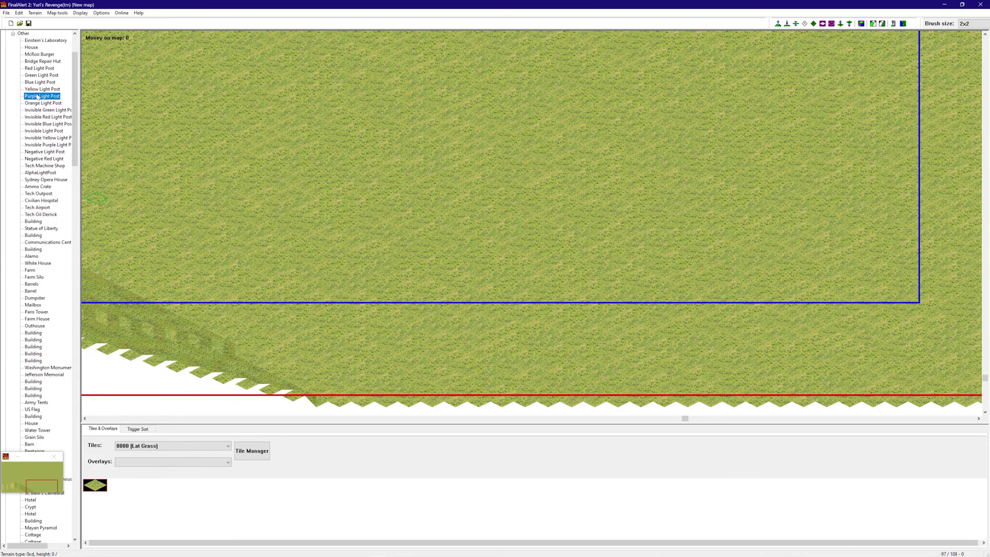
click(45, 165)
right_drag(499, 322, 828, 215)
click(856, 209)
right_click(742, 279)
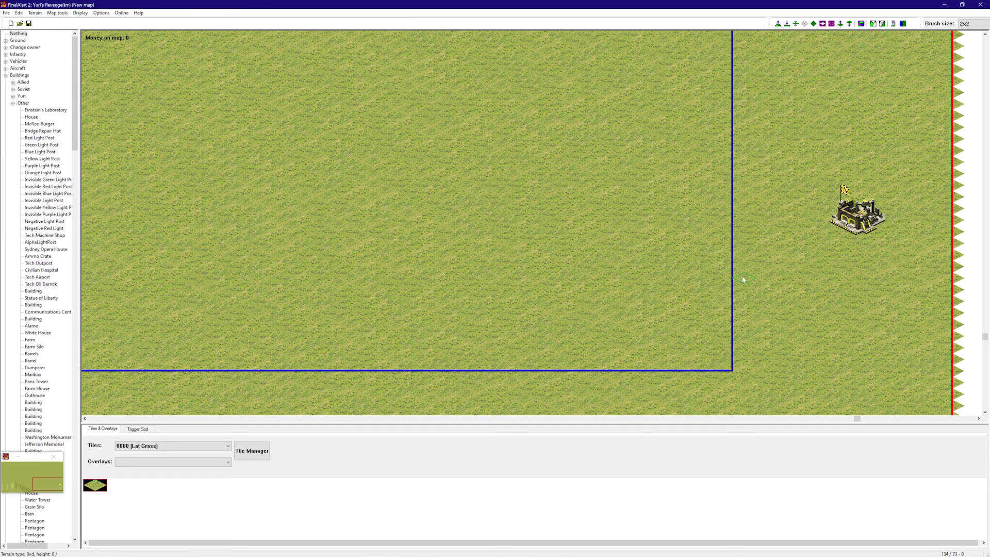
right_drag(725, 265, 456, 221)
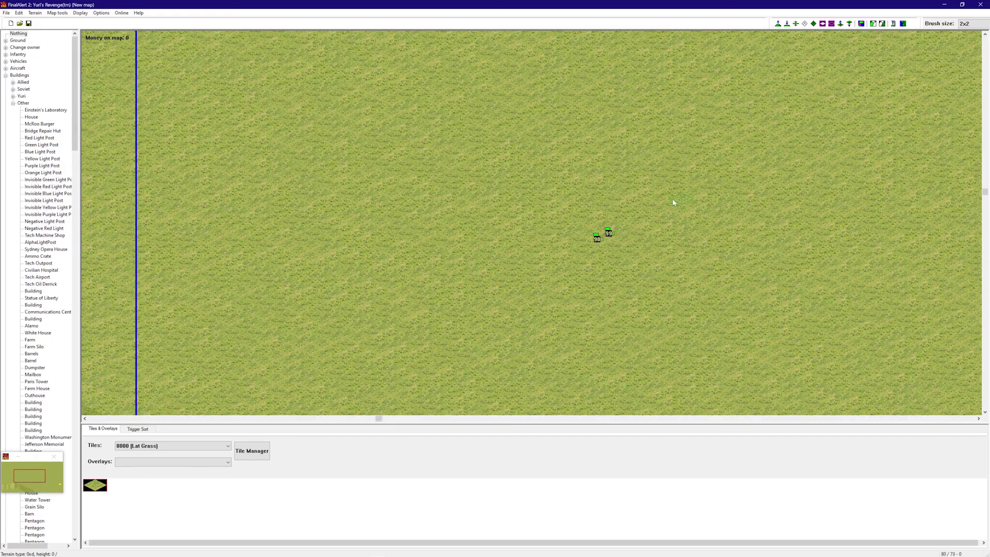